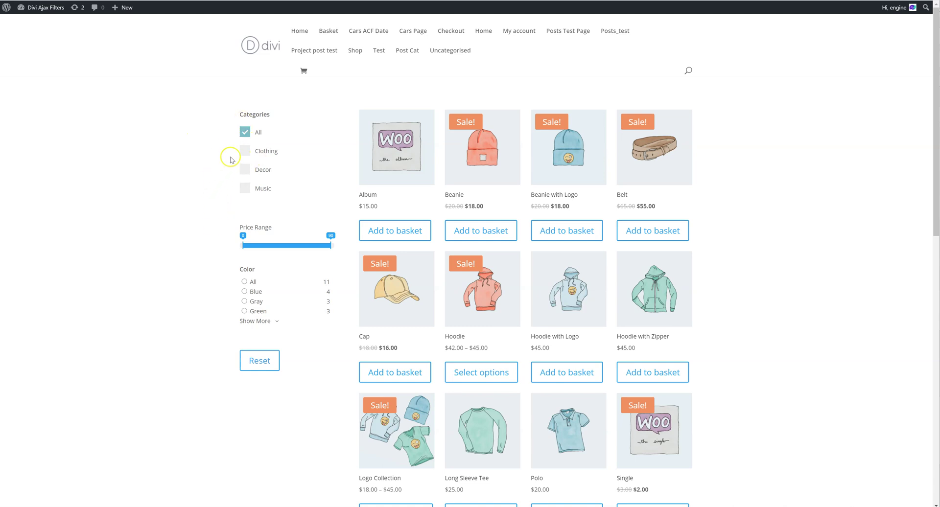
Test the shop page's category filter by choosing Clothing, Decor, Clothing again and the Accessories sub category.
left_click(245, 153)
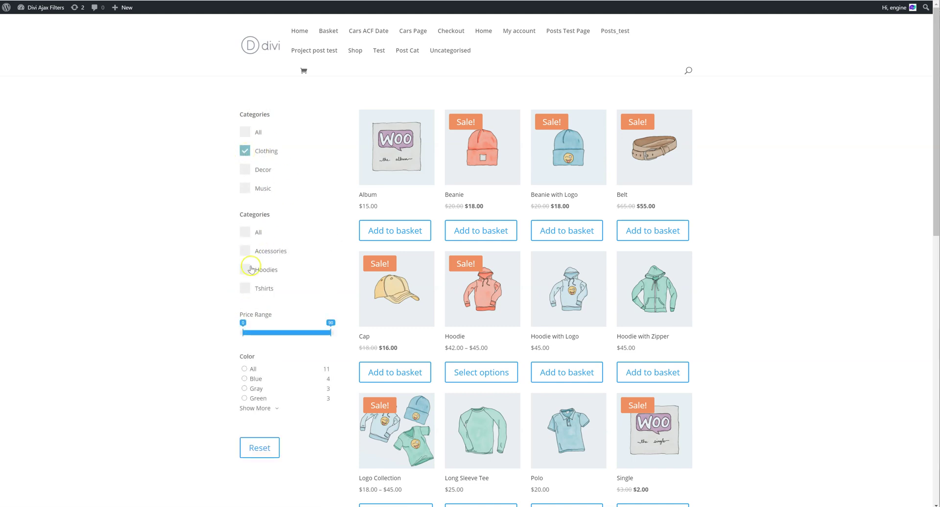
left_click(244, 172)
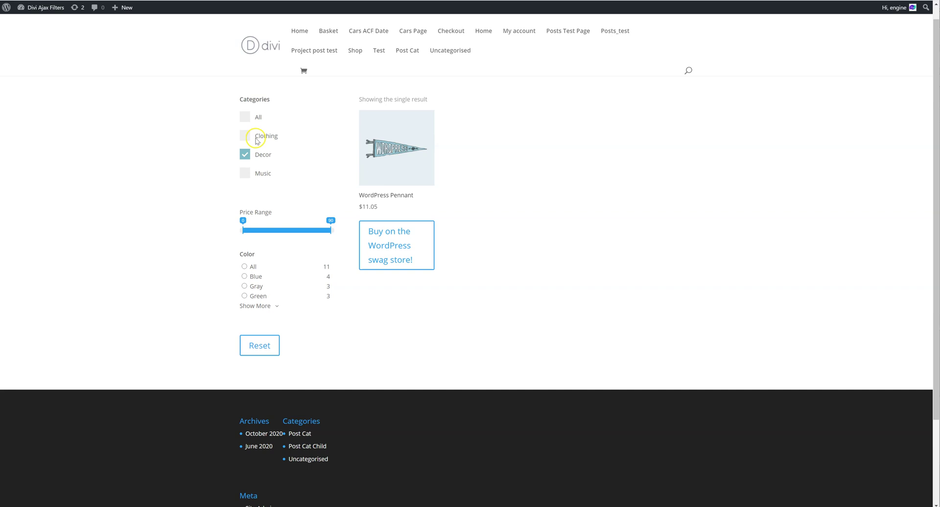
left_click(257, 140)
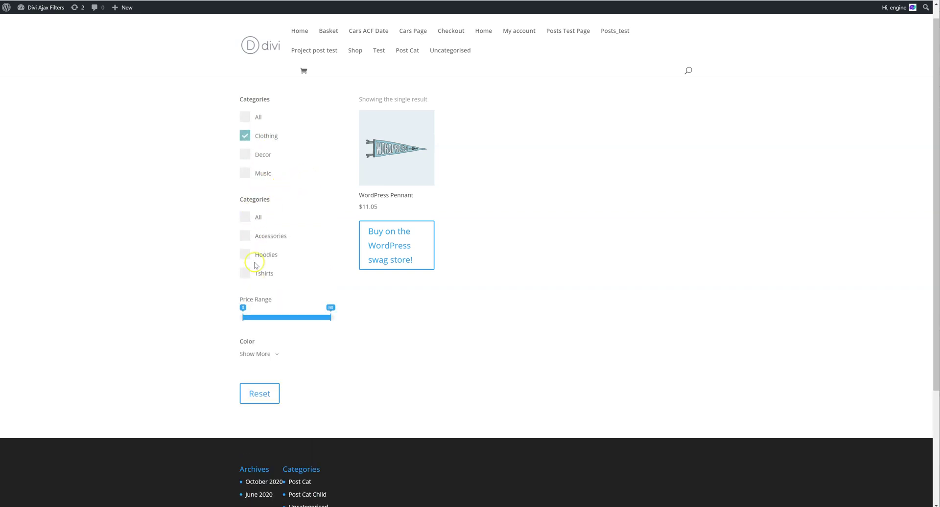
left_click(246, 239)
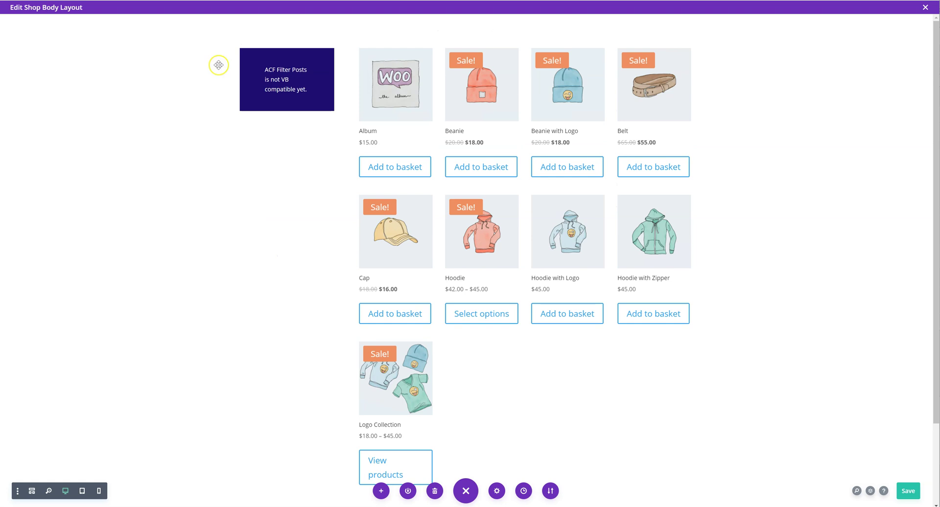
Open the Filter Posts module's settings in the shop body layout and open its Parent Category filter item.
left_click(270, 78)
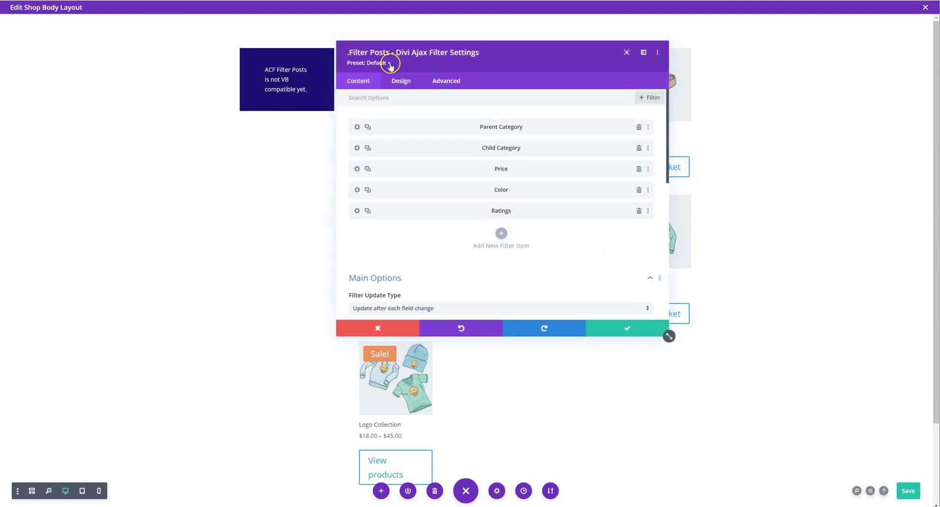
left_click_drag(389, 63, 380, 40)
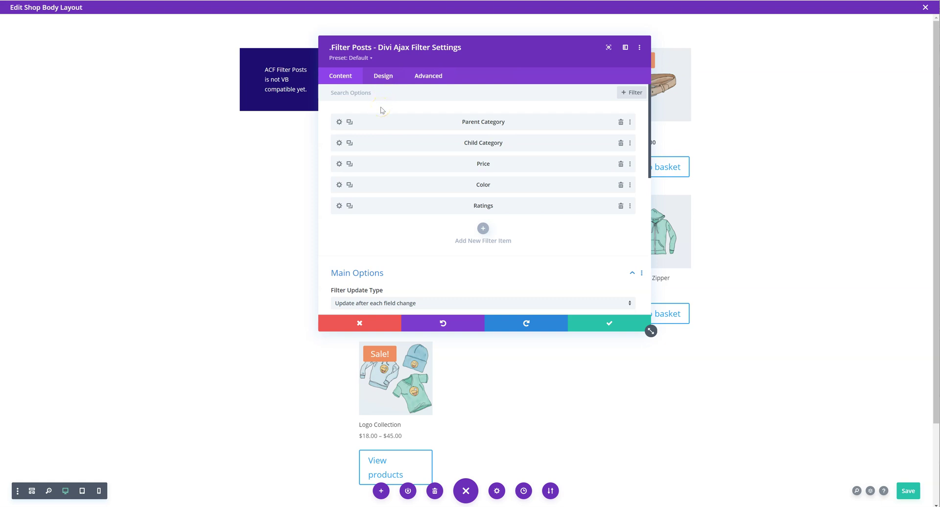
left_click(339, 122)
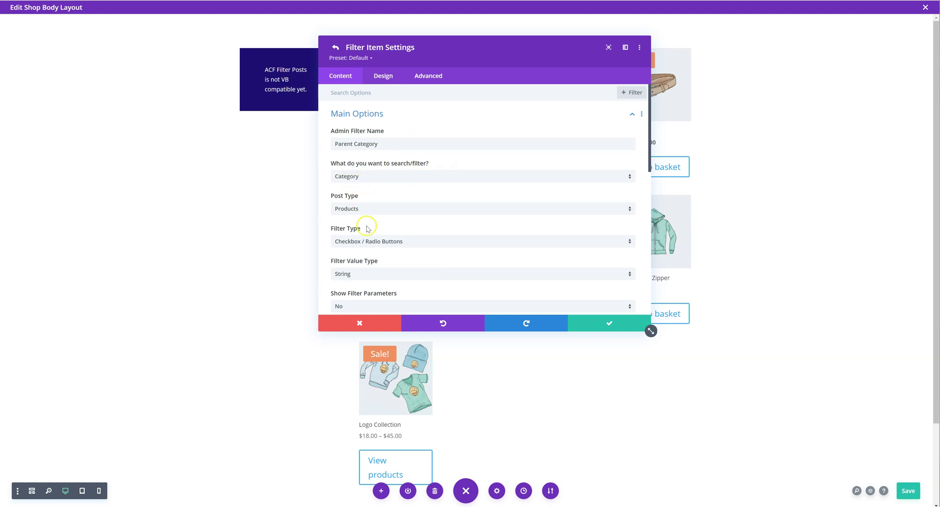
Review the Parent Category item's main options: admin filter name, search/filter source, post type and filter type.
left_click(361, 116)
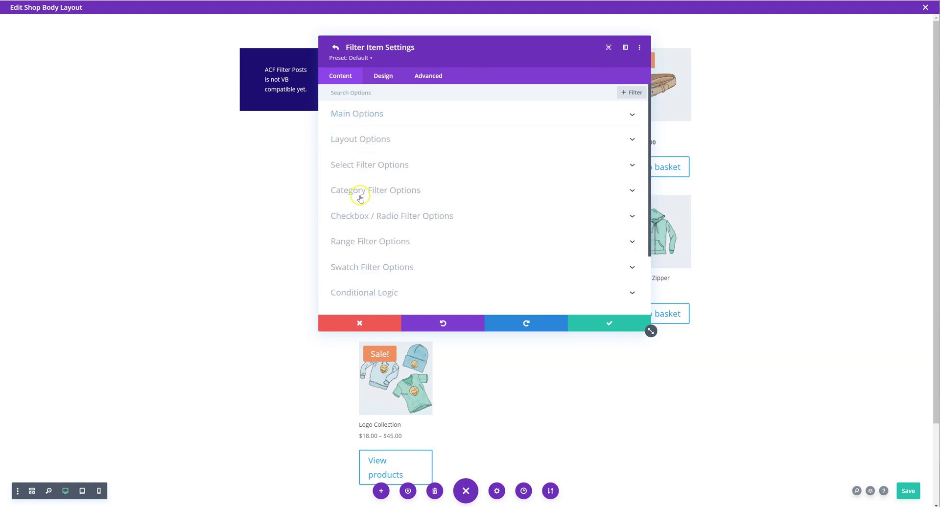
left_click(357, 113)
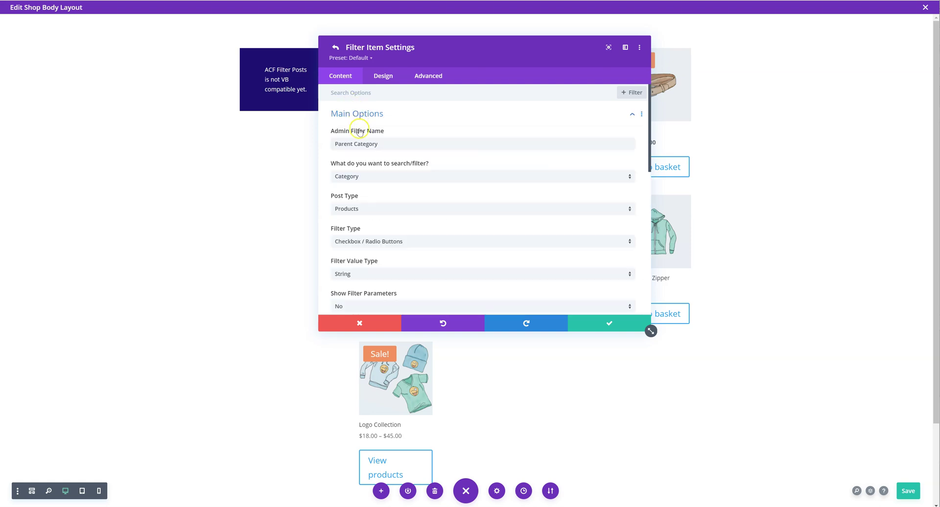
left_click_drag(380, 144, 326, 138)
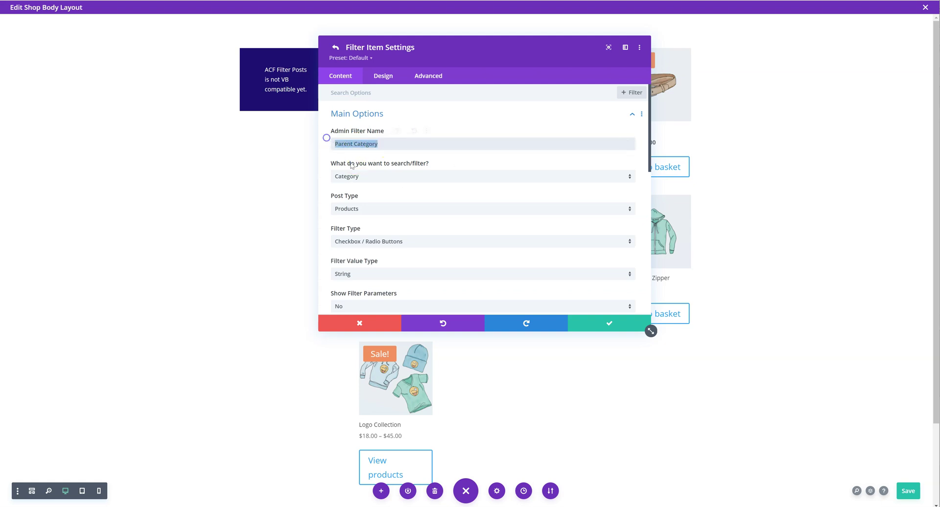
left_click(372, 181)
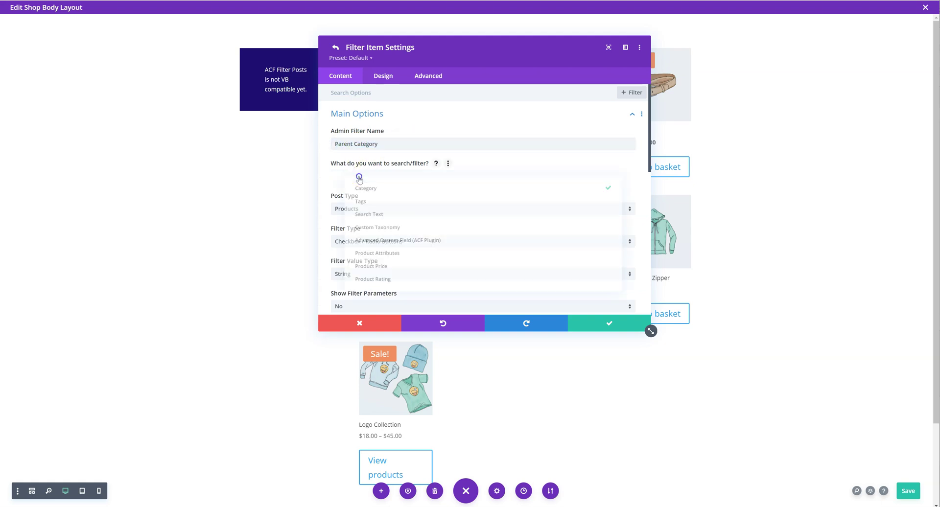
left_click(372, 184)
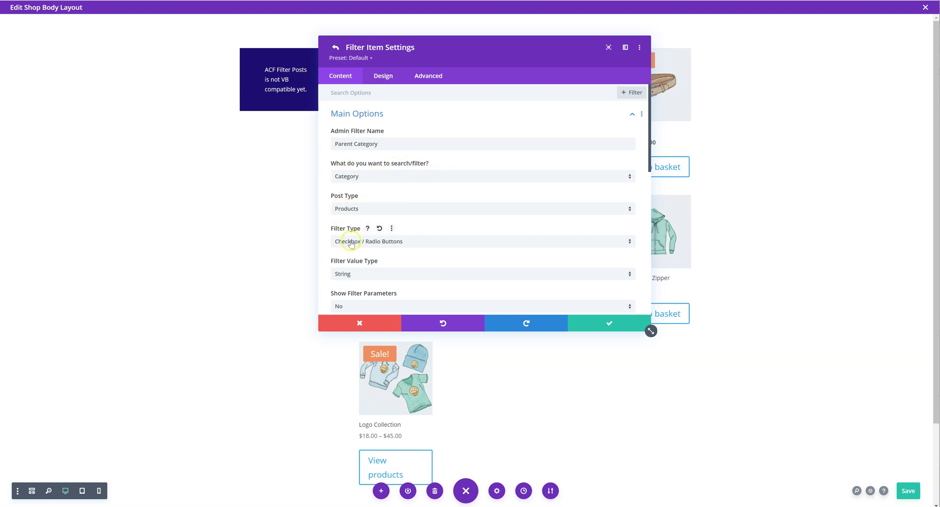
left_click(370, 114)
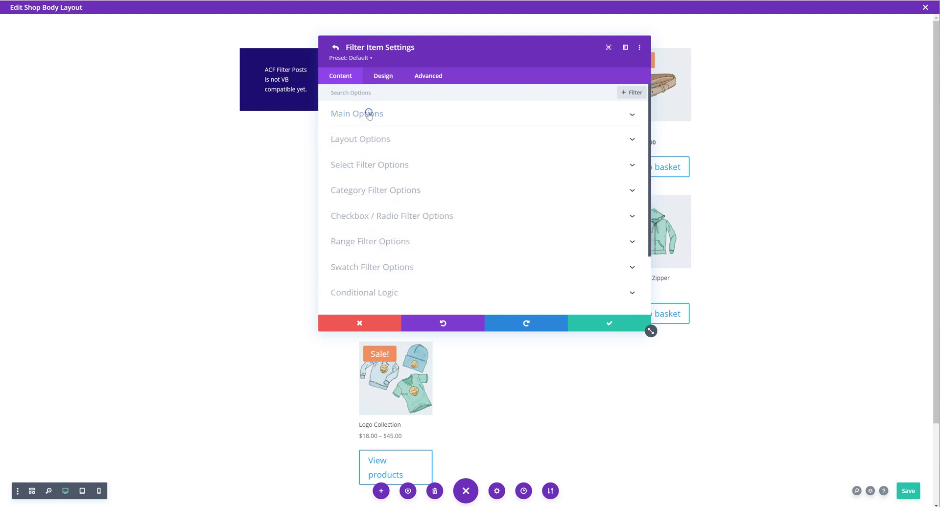
Try the All Categories and Sub categories display mode with collapsible sub categories, then return to Only Parent Categories.
left_click(375, 190)
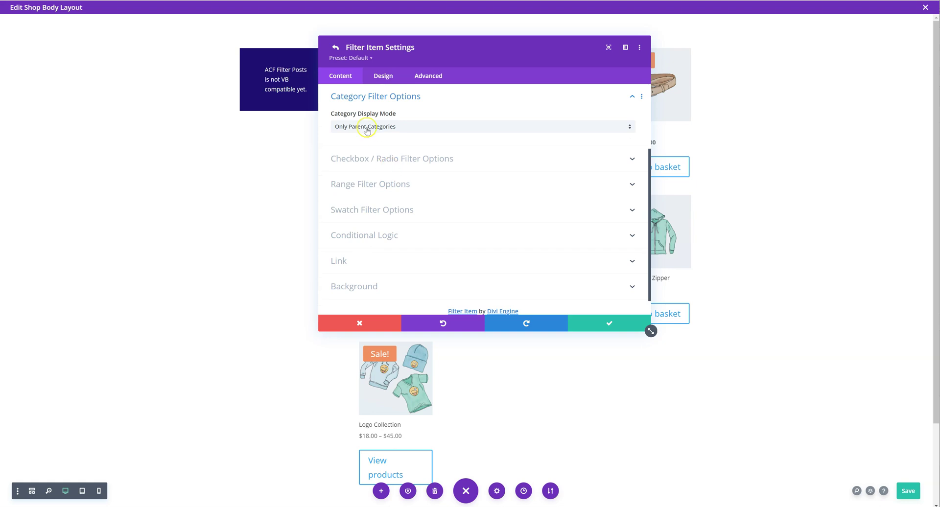
left_click(370, 127)
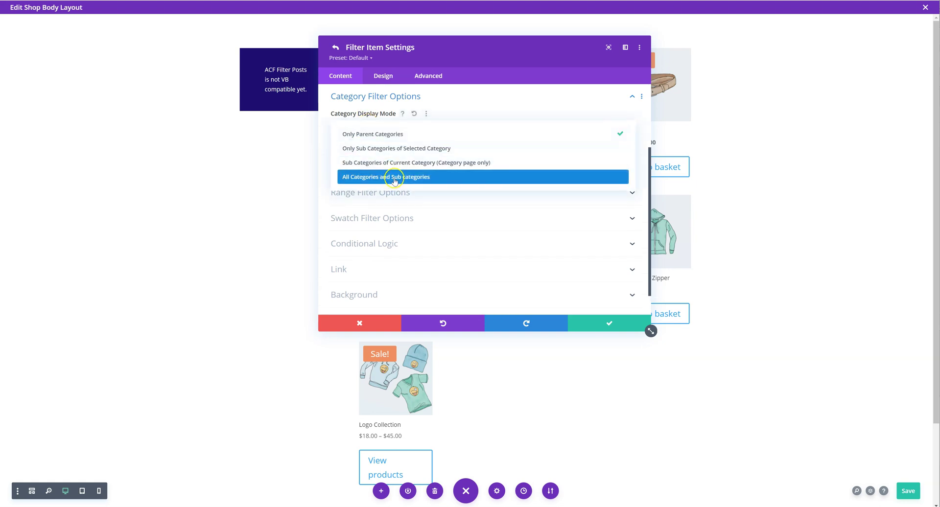
left_click(365, 177)
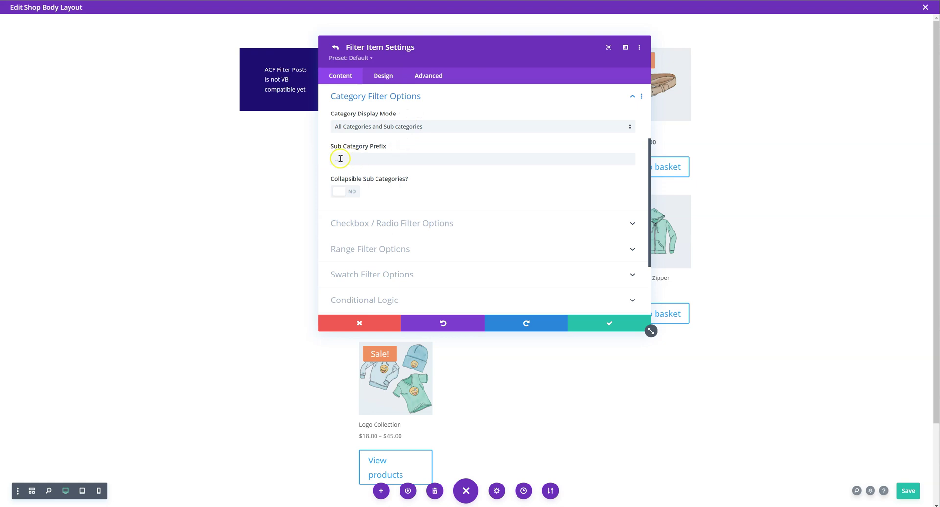
left_click(352, 193)
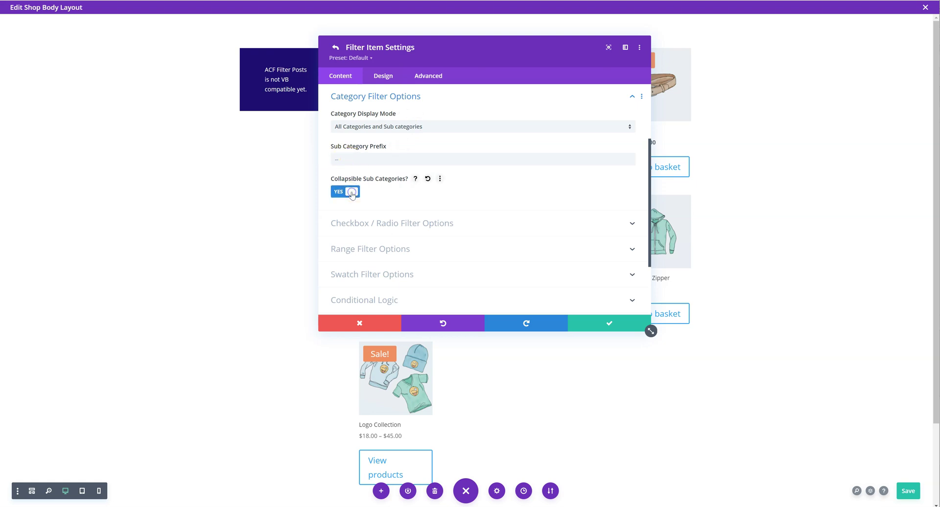
left_click(352, 193)
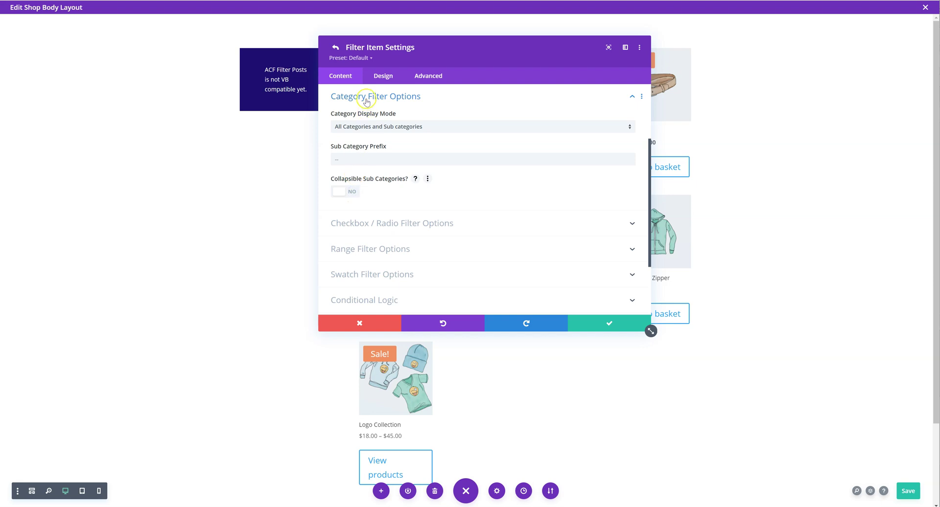
left_click(371, 128)
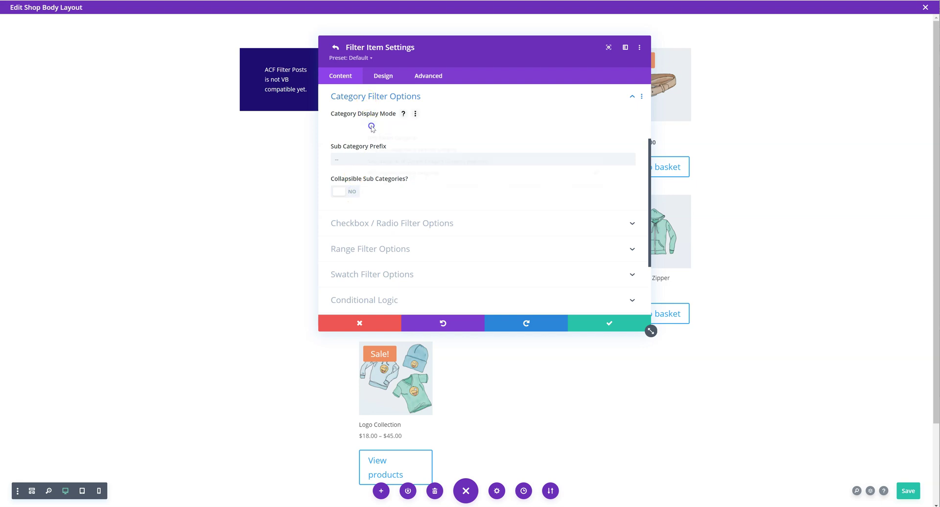
left_click(388, 137)
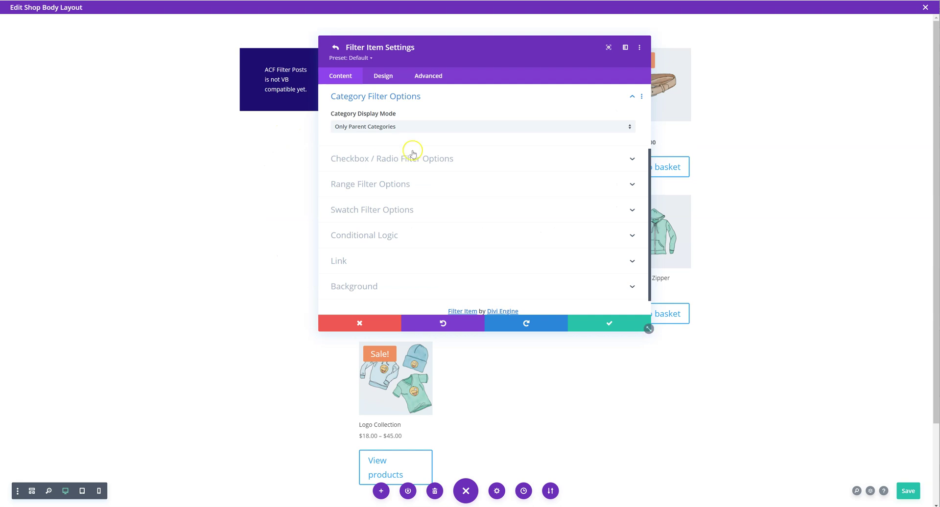
Try the display modes Only Sub Categories of Selected Category, with a sample parent category, and Sub Categories of Current Category.
left_click(397, 128)
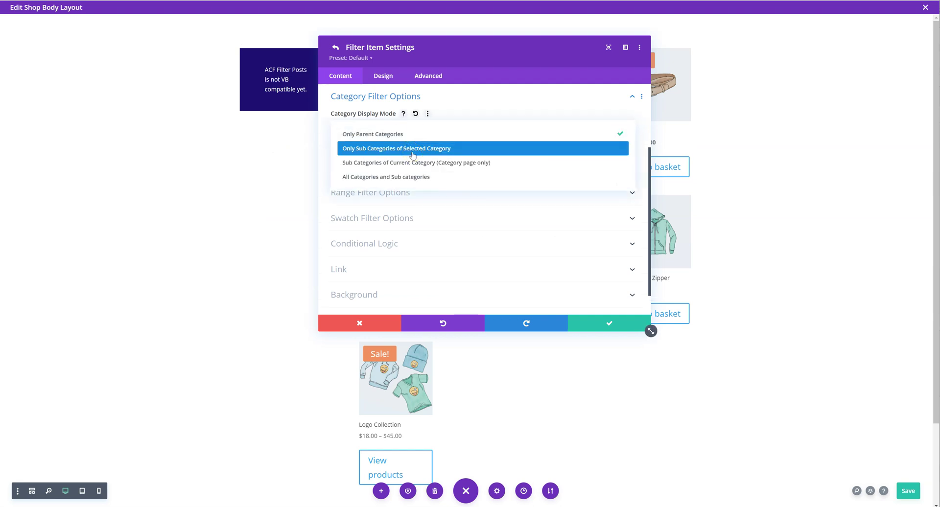
left_click(412, 149)
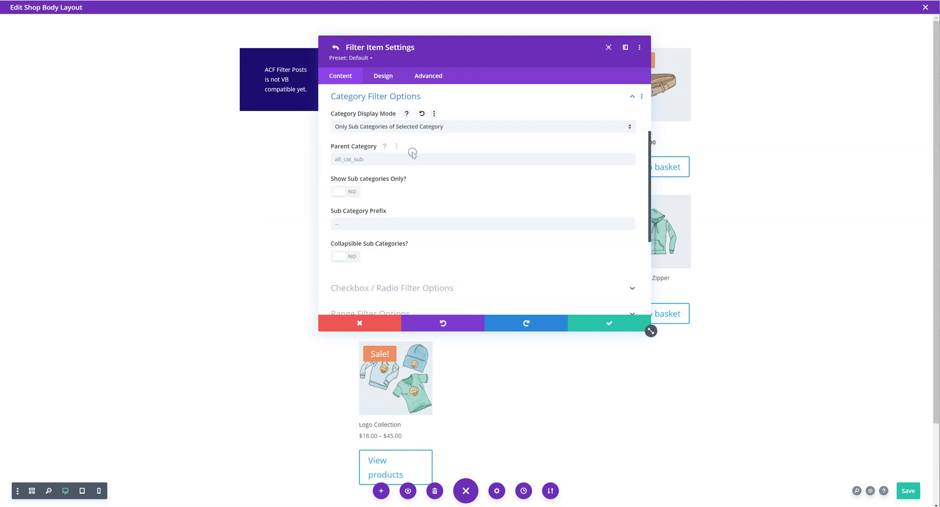
left_click(370, 161)
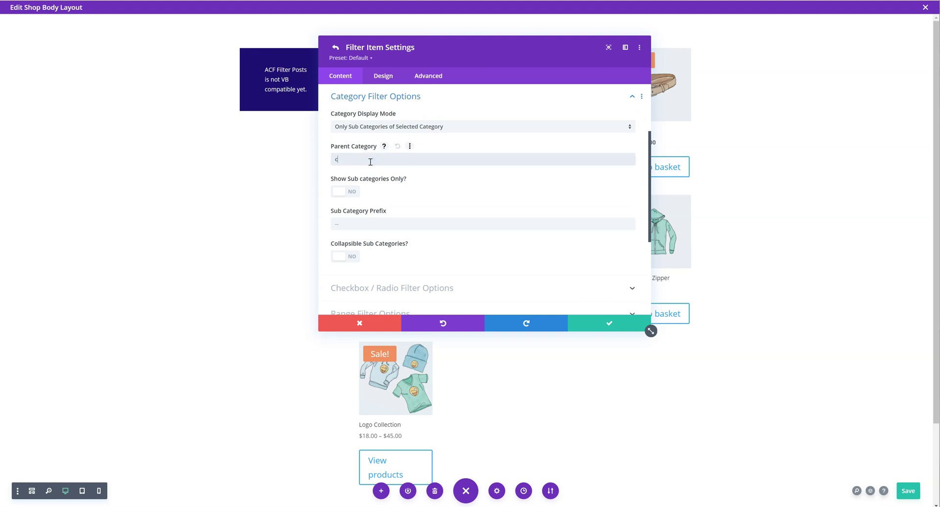
type("cagtegory")
left_click_drag(374, 158, 318, 157)
left_click(374, 129)
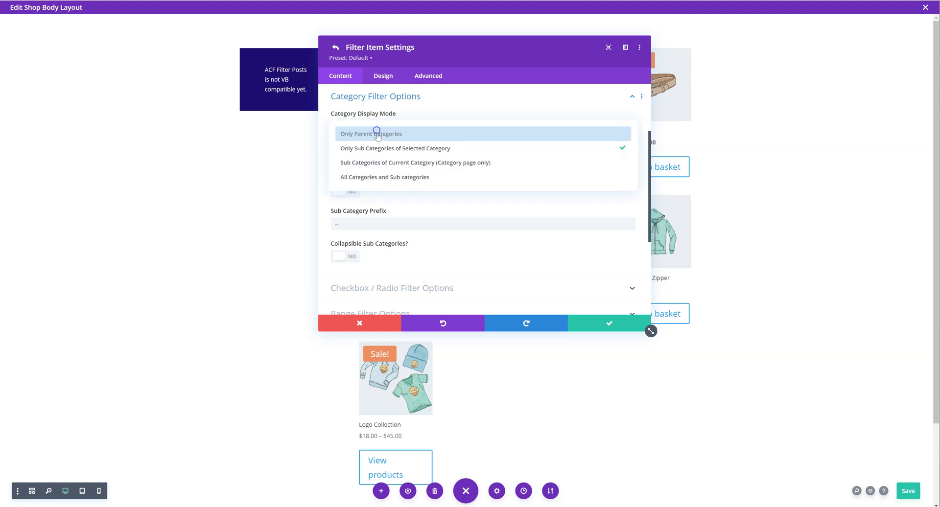
left_click(407, 165)
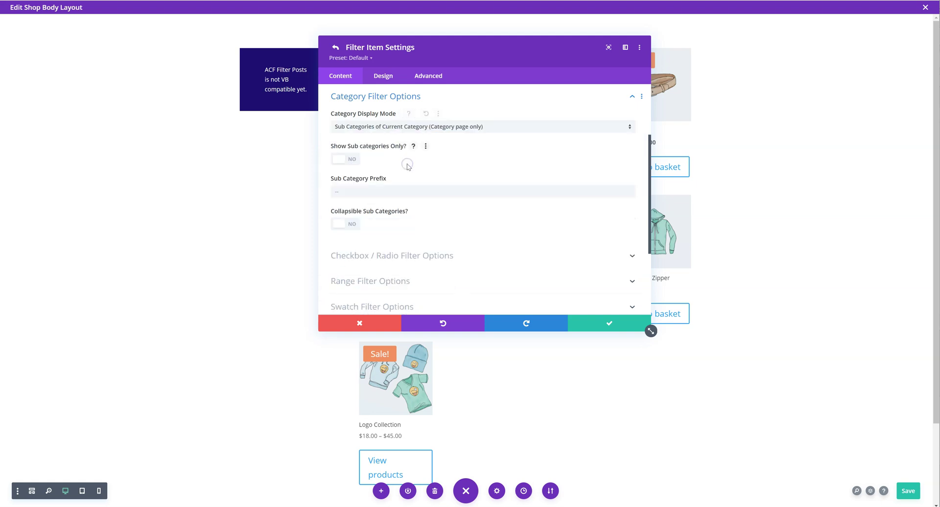
Set the category display mode to Only Parent Categories and save the Parent Category filter item.
left_click(408, 133)
left_click(408, 131)
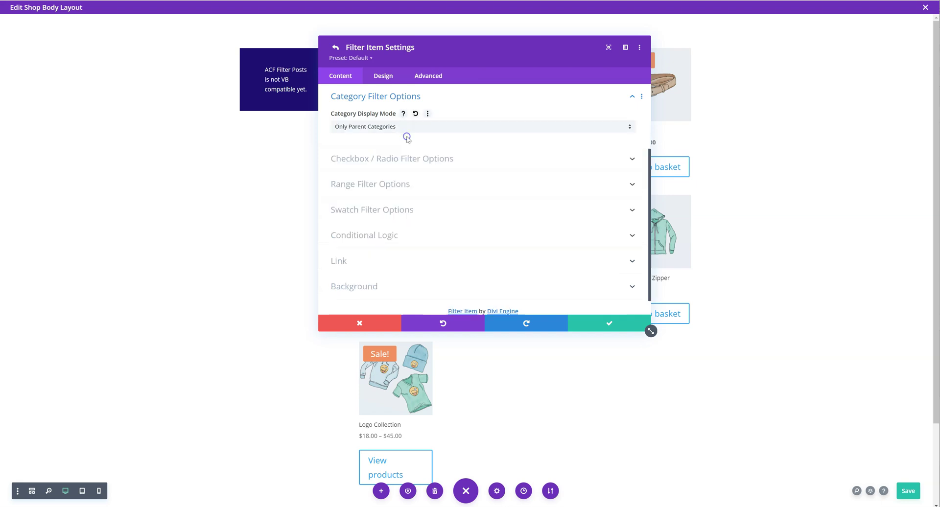
left_click(602, 324)
Add a new category filter item with post type Products and filter type Checkbox / Radio Buttons.
scroll(420, 182, "up", 10)
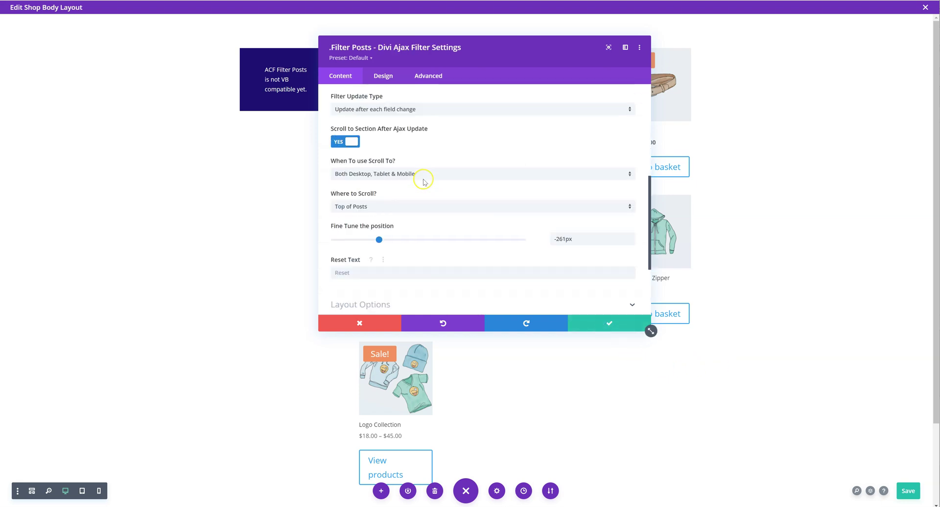
left_click(483, 228)
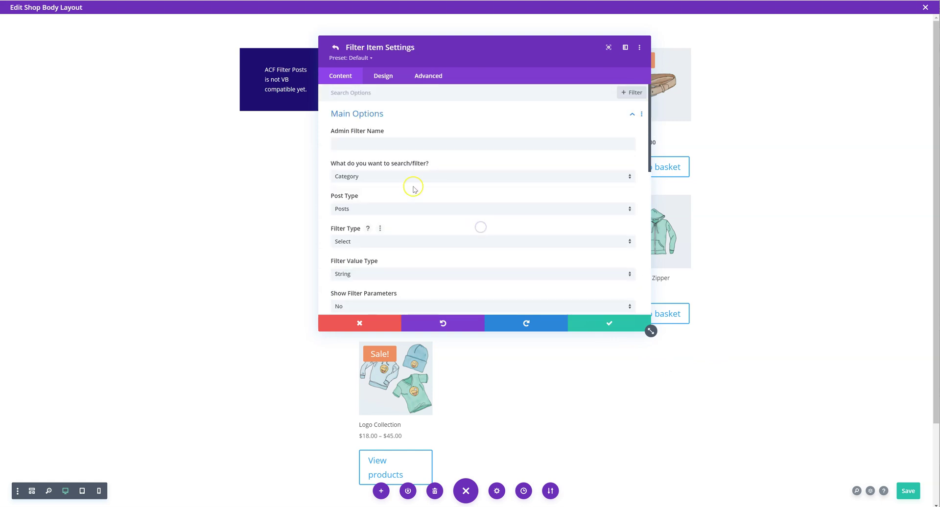
left_click(375, 209)
left_click(386, 272)
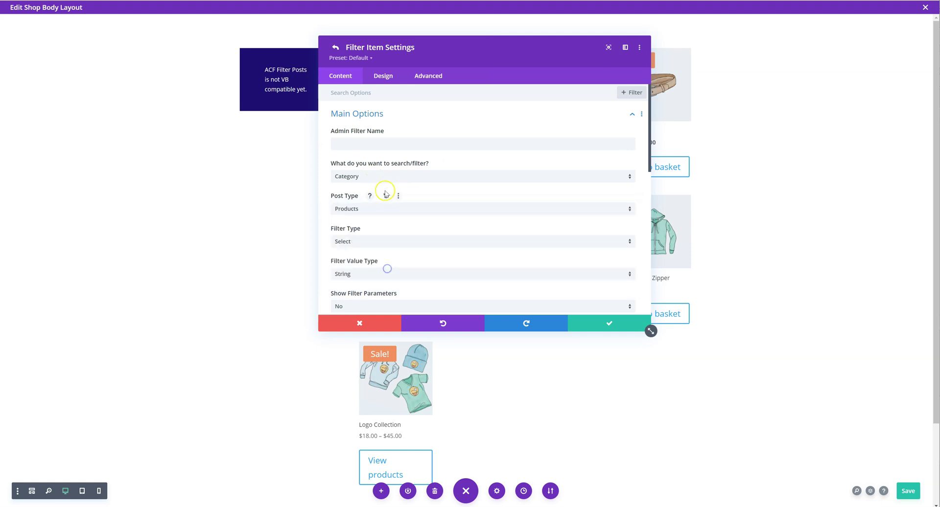
left_click(382, 243)
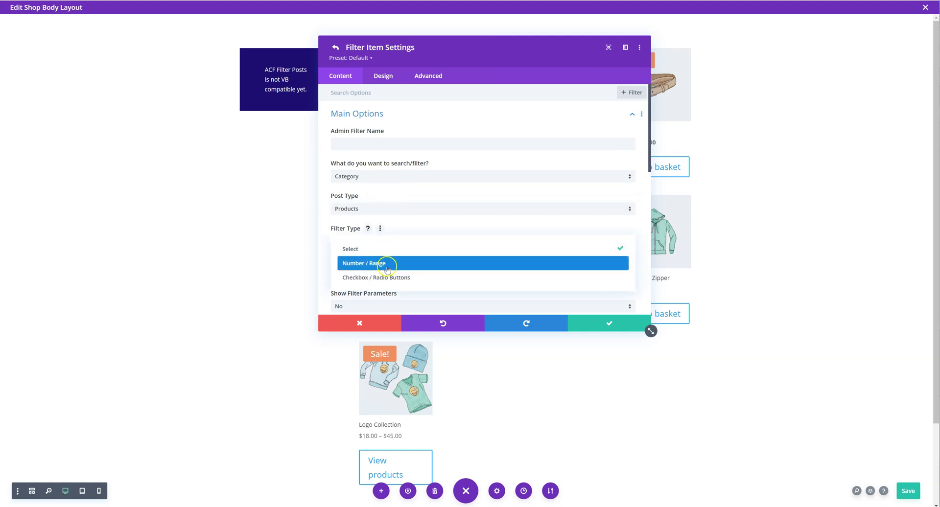
left_click(390, 263)
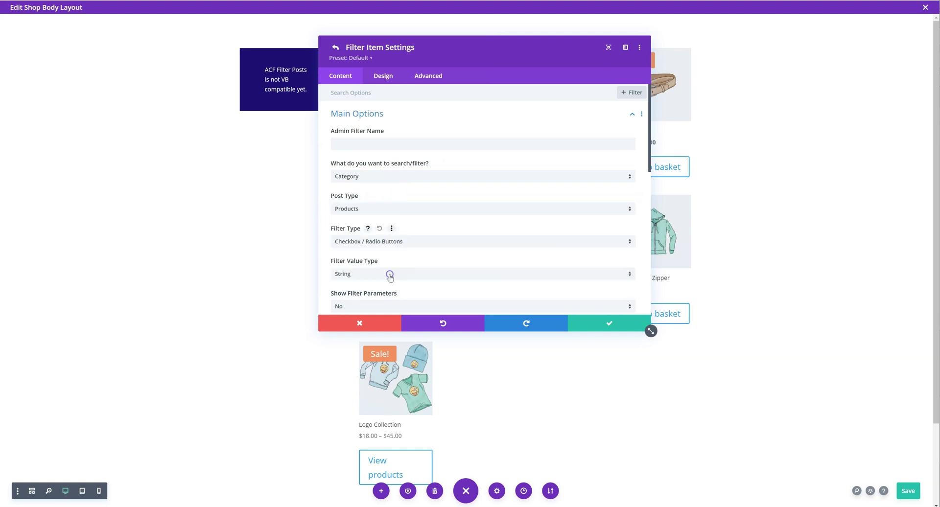
Set the new item to Only Sub Categories of Selected Category with parent category "clothing" and save it.
left_click(411, 114)
left_click(379, 189)
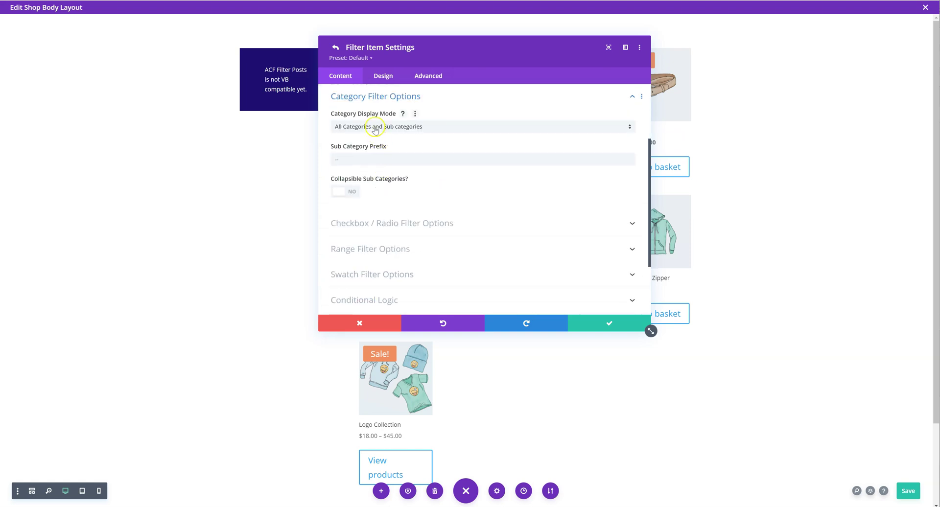
left_click(380, 126)
left_click(382, 149)
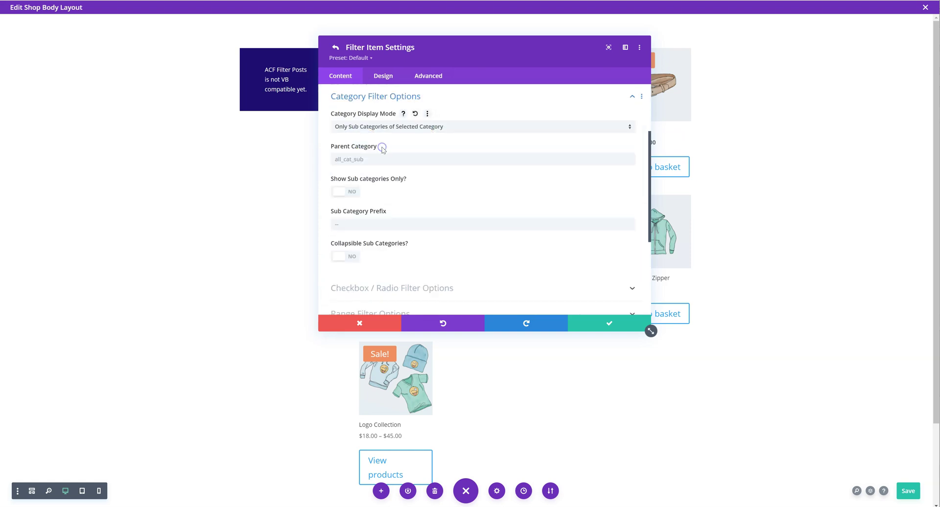
left_click(382, 158)
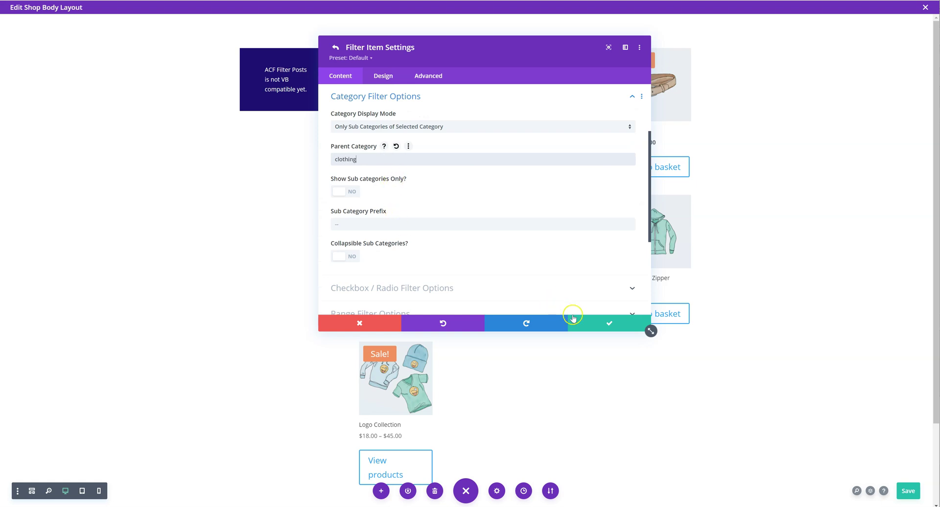
left_click(592, 322)
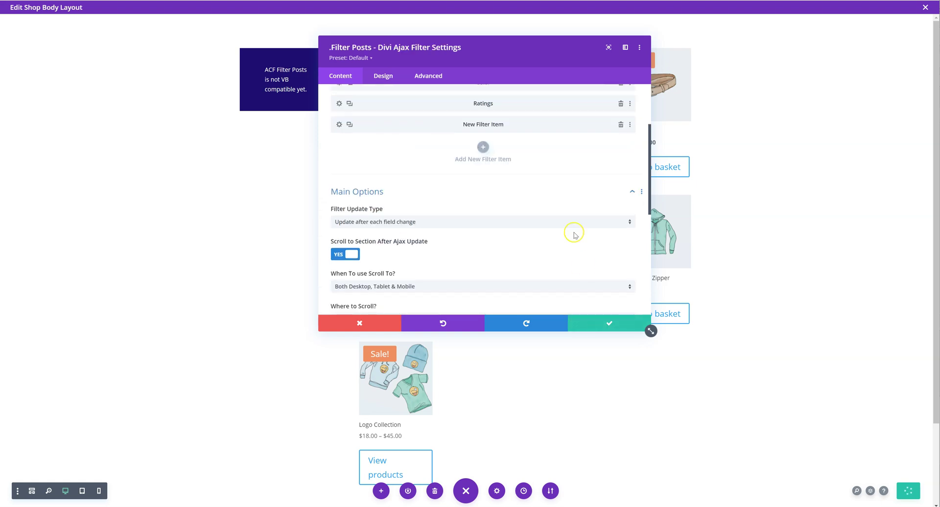
Add a second new category filter item with post type Products and filter type Checkbox / Radio Buttons.
left_click(483, 147)
scroll(379, 117, "up", 2)
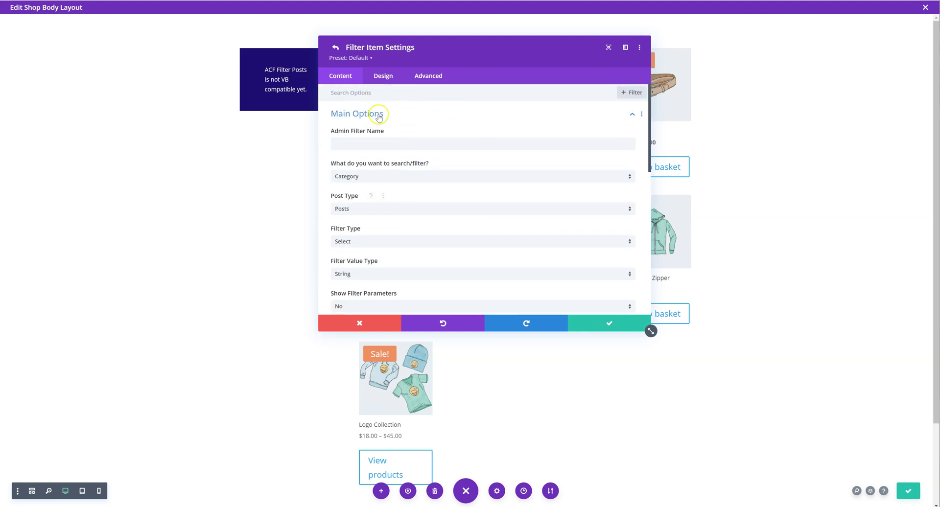
left_click(391, 210)
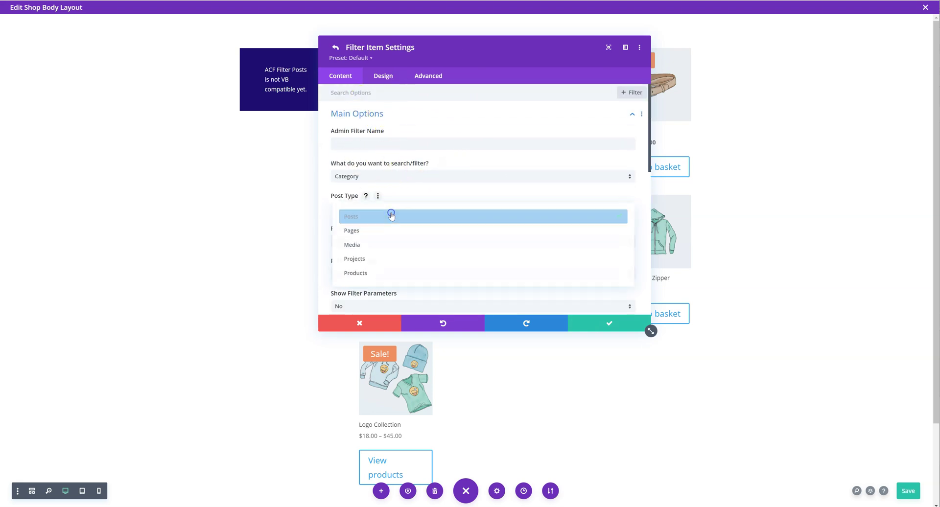
left_click(401, 265)
left_click(384, 209)
left_click(384, 273)
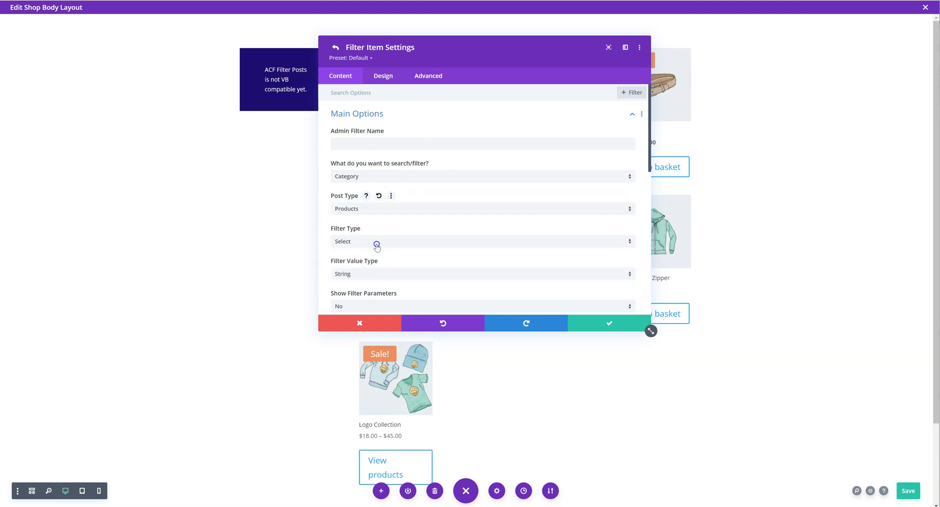
left_click(377, 245)
left_click(390, 274)
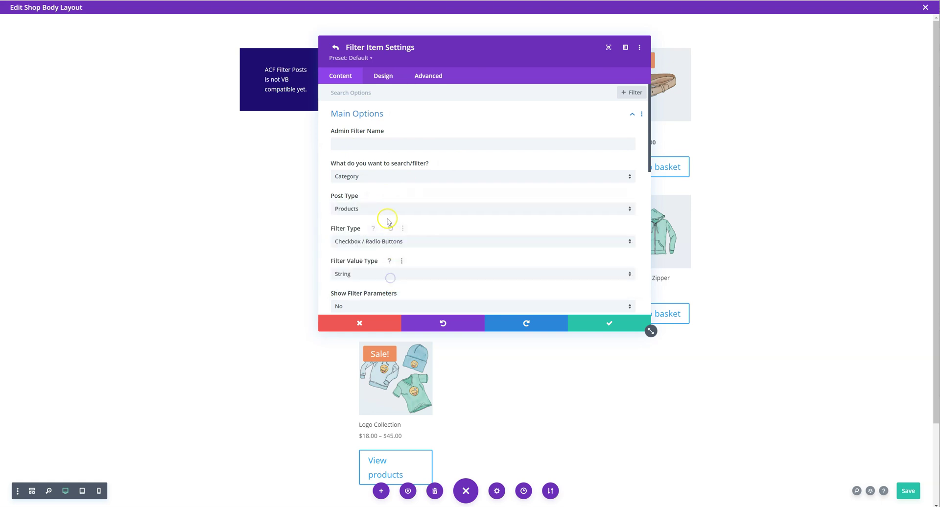
Set the category display mode to All Categories and Sub categories with sub category prefix "-" and save the item and the module.
left_click(368, 115)
left_click(381, 215)
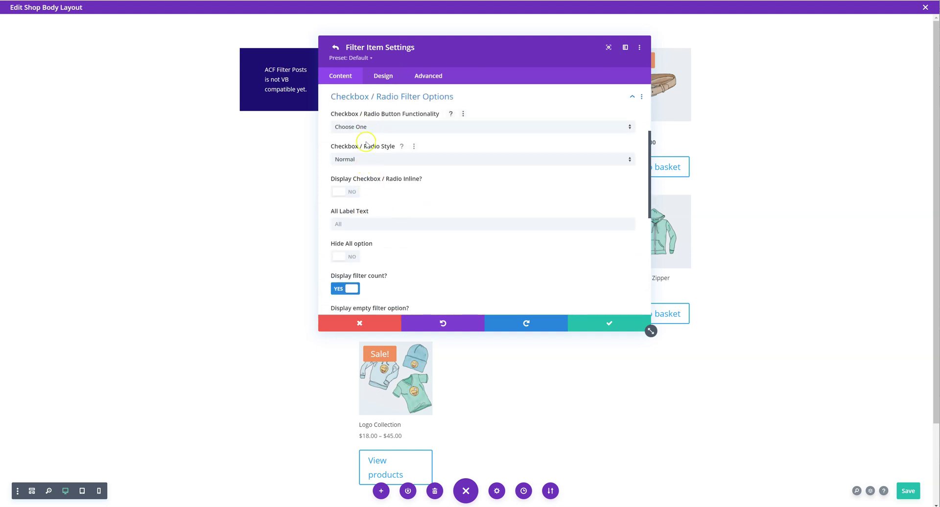
left_click(366, 98)
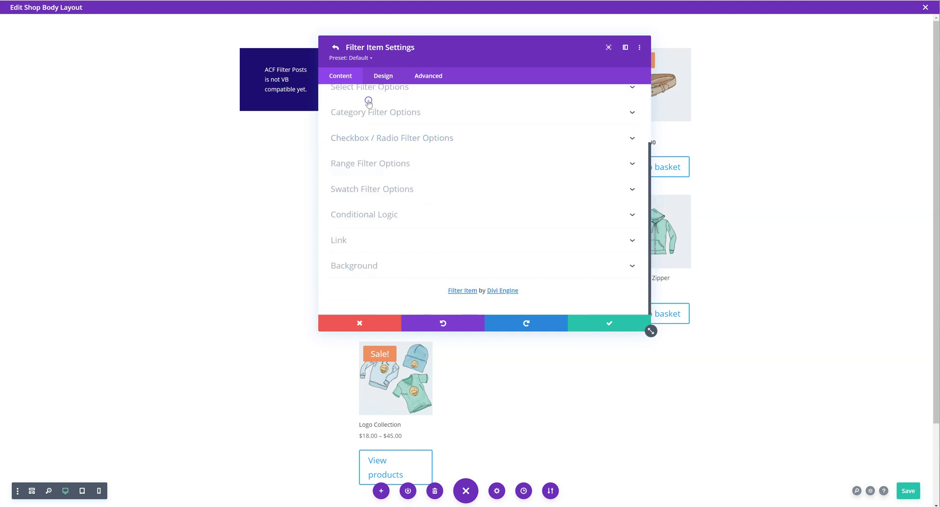
left_click(384, 121)
left_click(387, 127)
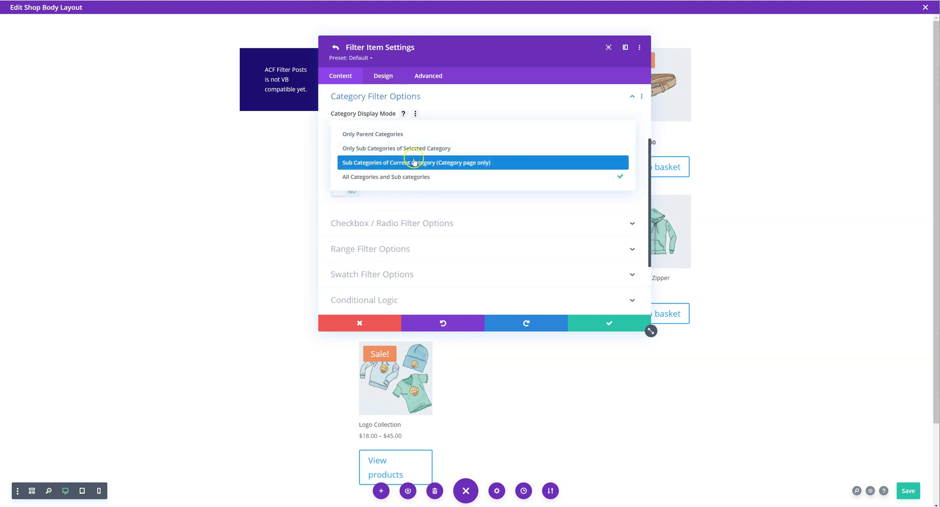
left_click(425, 176)
left_click(337, 159)
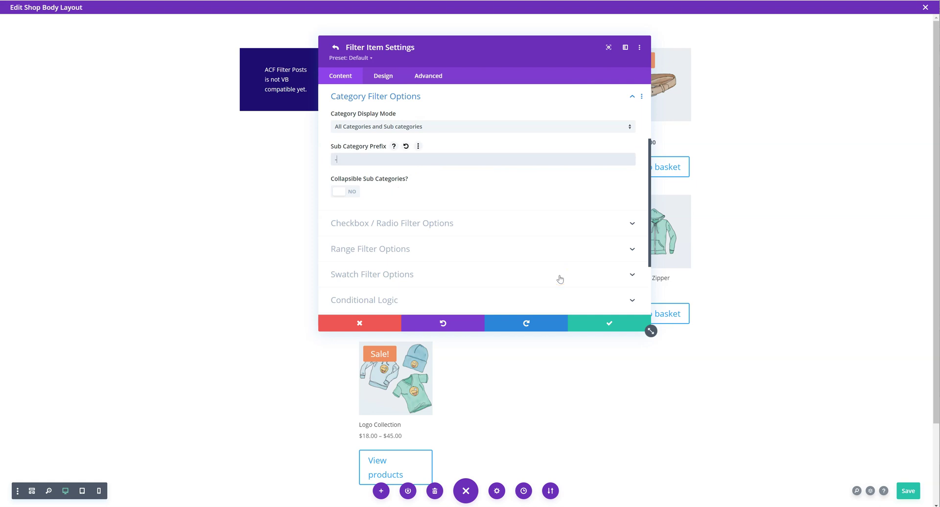
left_click(626, 324)
left_click(626, 324)
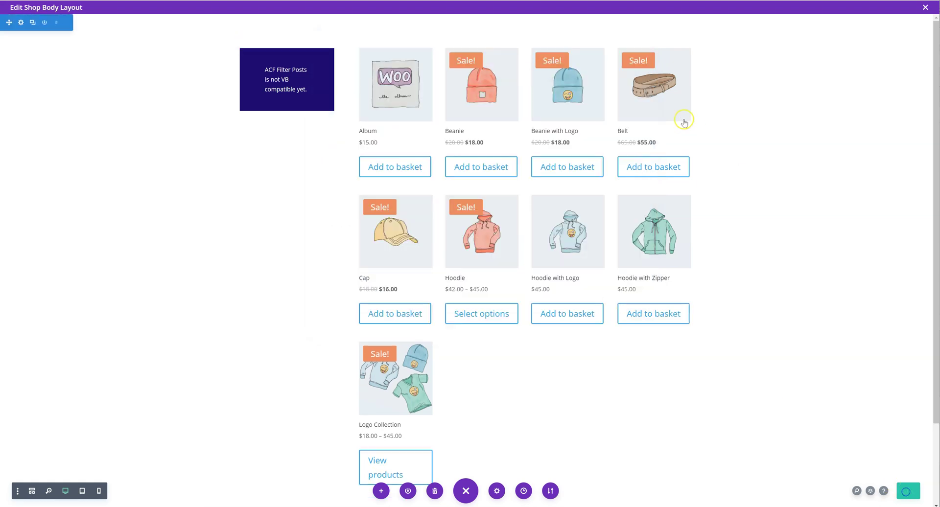
Reload the live shop page and examine the two new Categories filters below the Color filter.
left_click(267, 45)
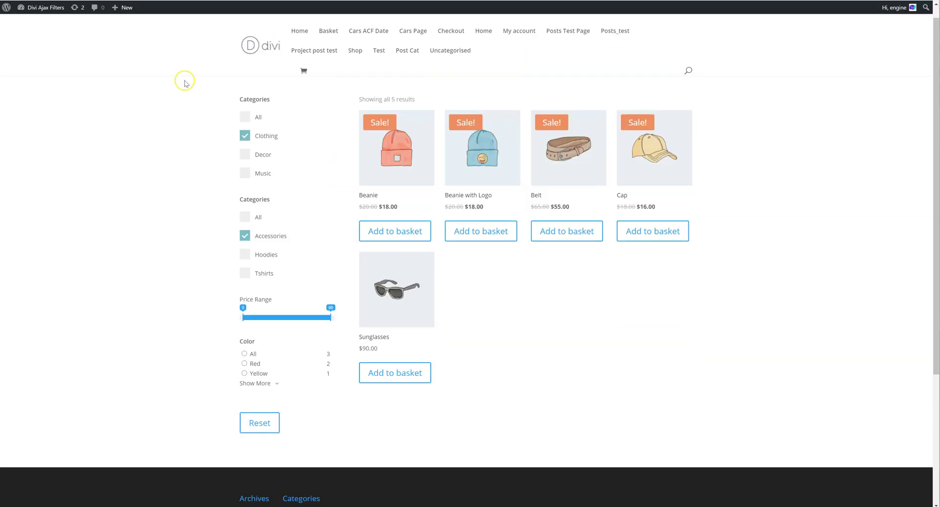
right_click(161, 97)
left_click(186, 124)
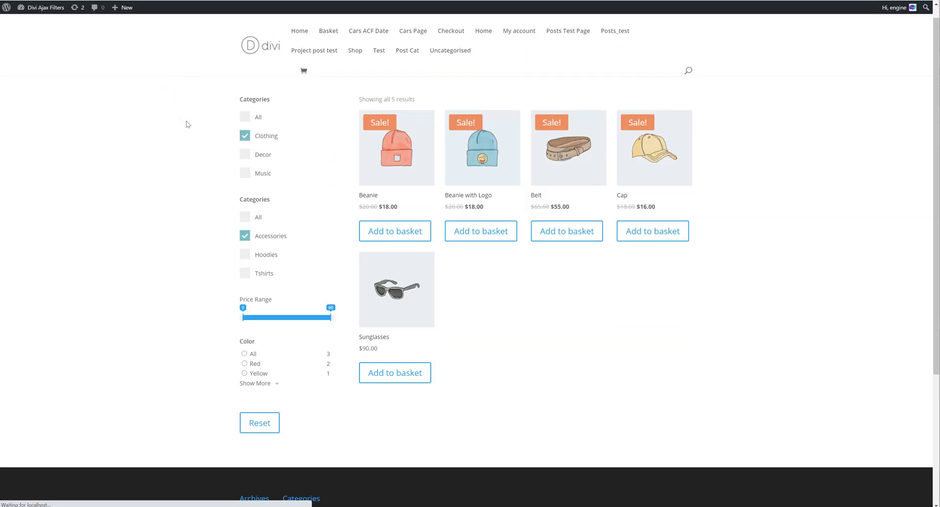
scroll(183, 190, "down", 3)
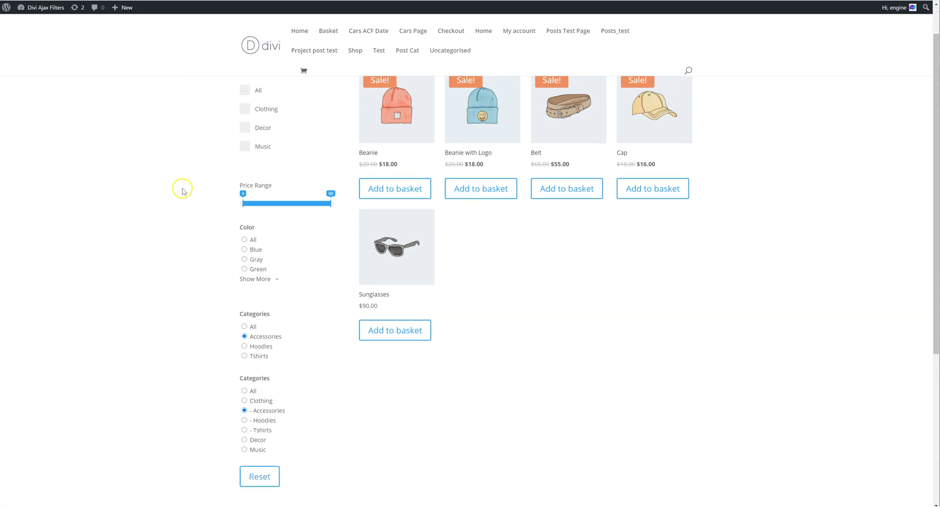
scroll(230, 230, "down", 1)
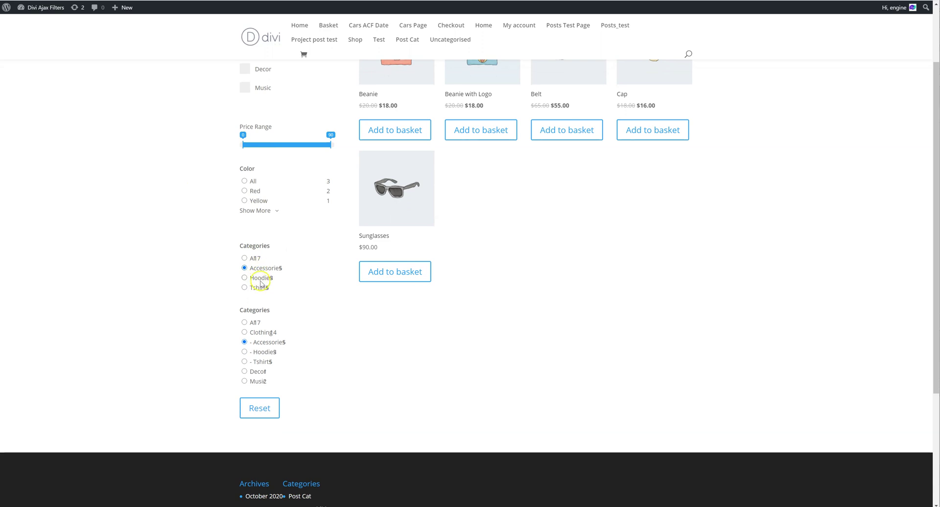
double_click(262, 244)
left_click(245, 245)
double_click(245, 244)
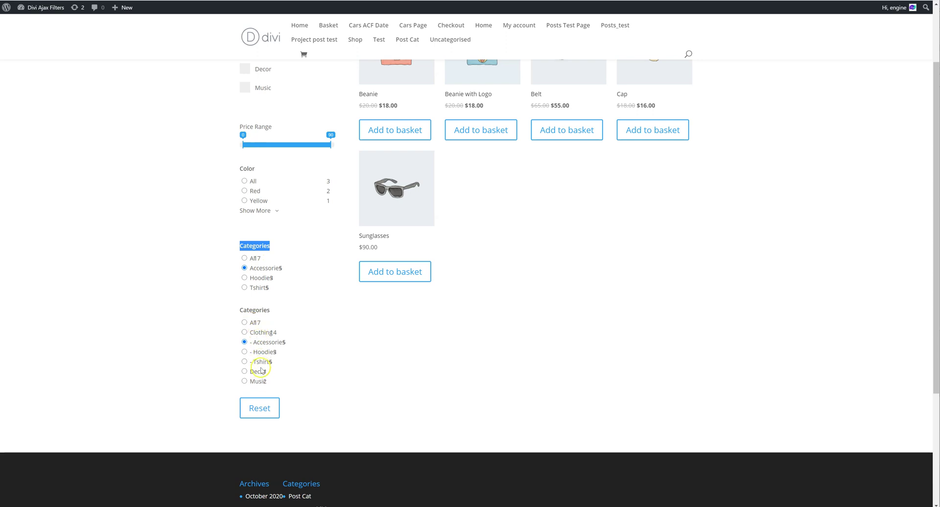
left_click(257, 353)
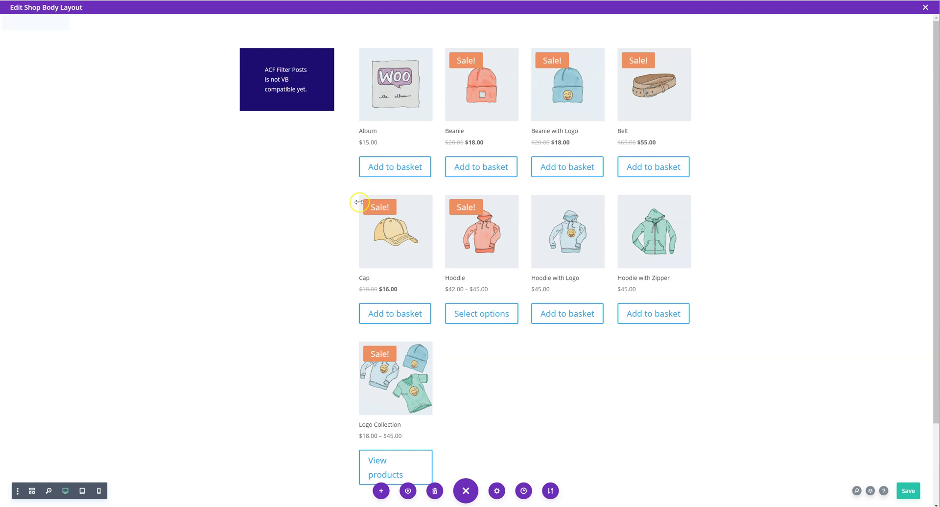
Give the first New Filter Item in the filter module the custom label "Clothing" and save the item and the module.
left_click(275, 85)
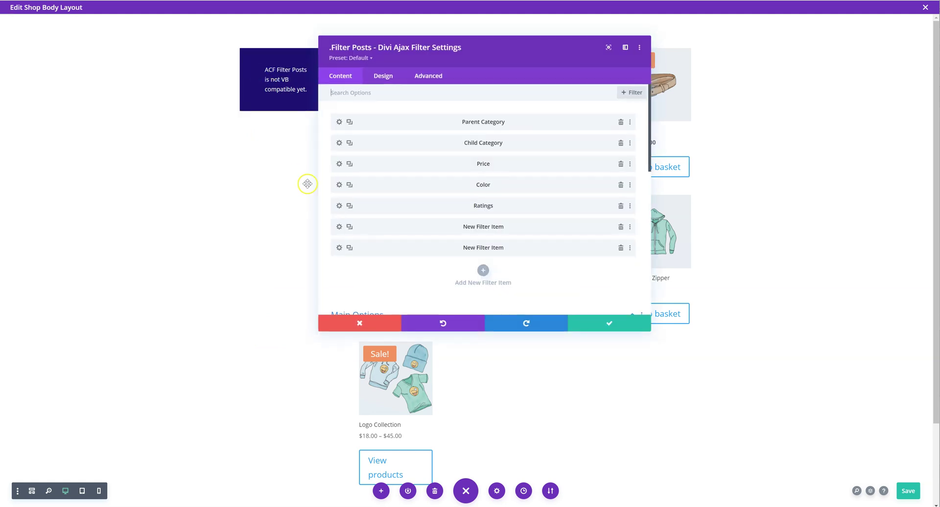
left_click(339, 226)
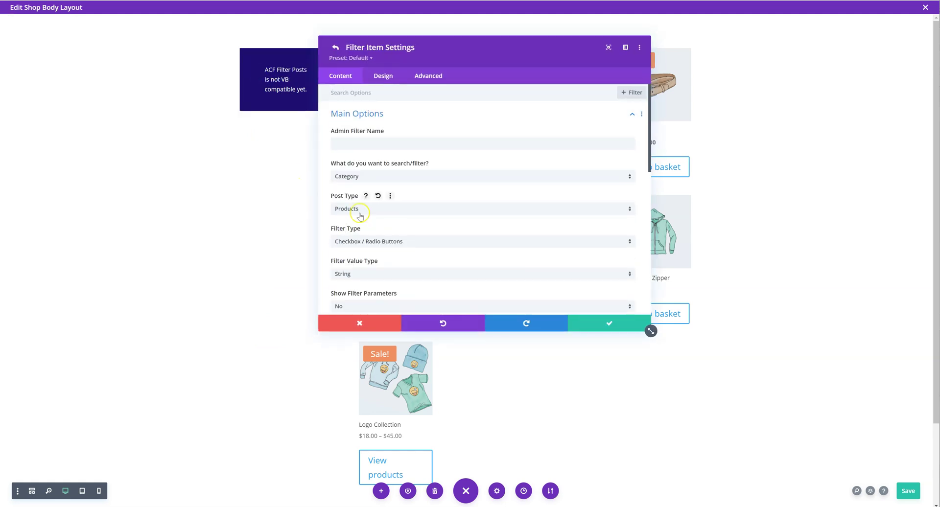
scroll(373, 193, "down", 3)
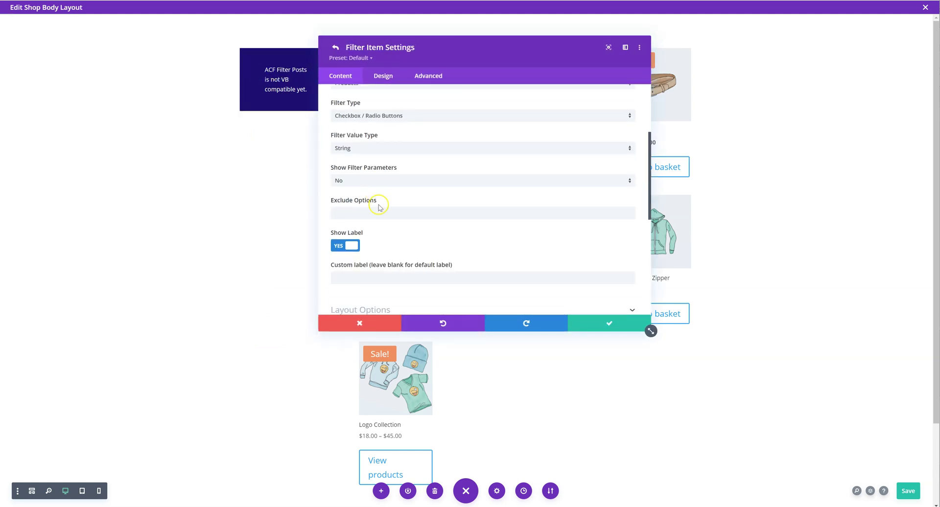
left_click(356, 278)
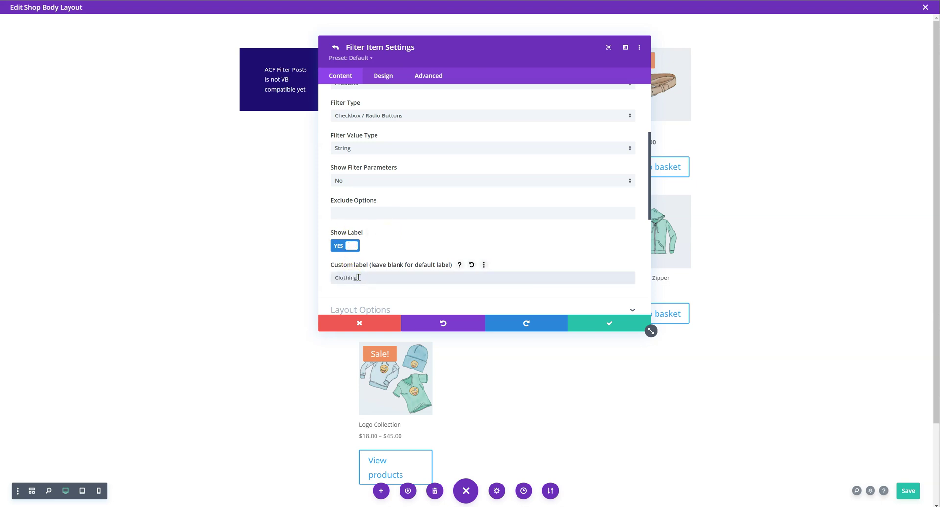
left_click(609, 322)
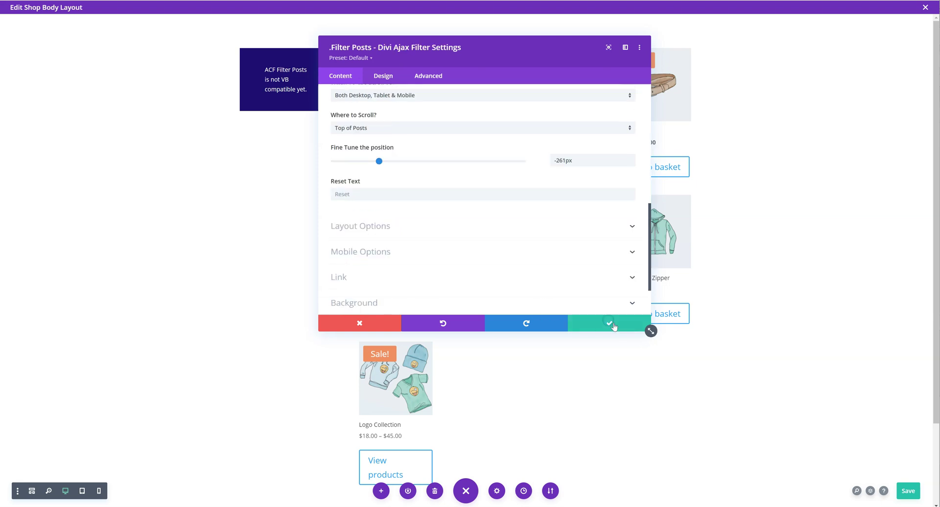
left_click(612, 323)
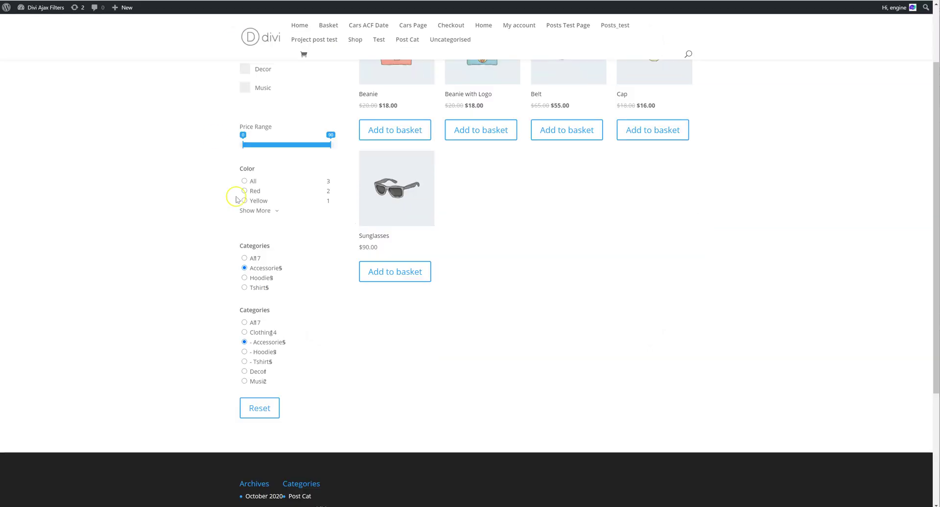
Reload the live shop page to check the label of the first new category filter.
left_click_drag(270, 245, 204, 252)
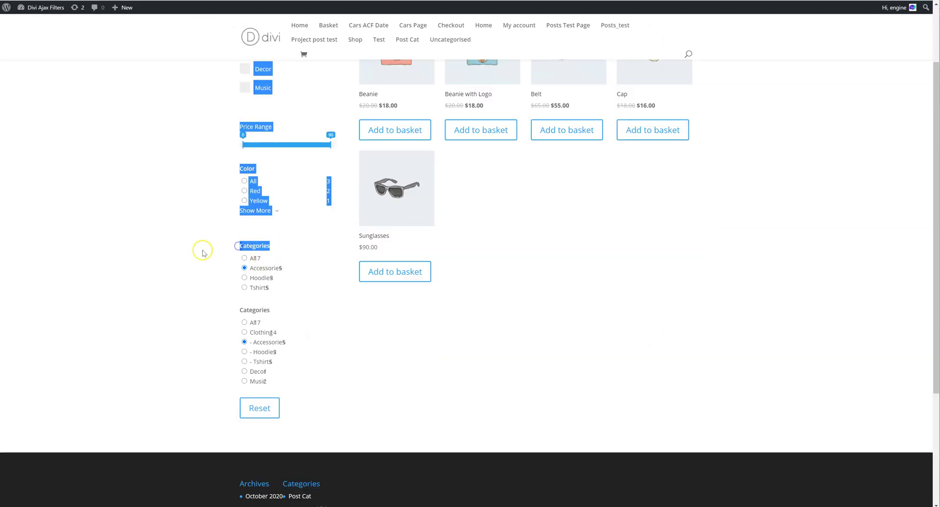
right_click(203, 245)
left_click(226, 272)
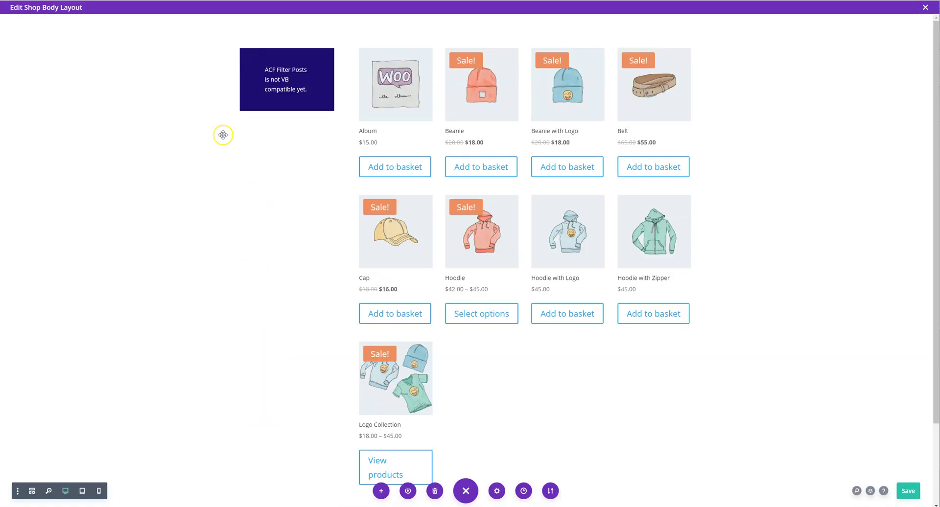
Delete both New Filter Items from the filter module and select the Clothing category in the live shop page's filter.
left_click(315, 112)
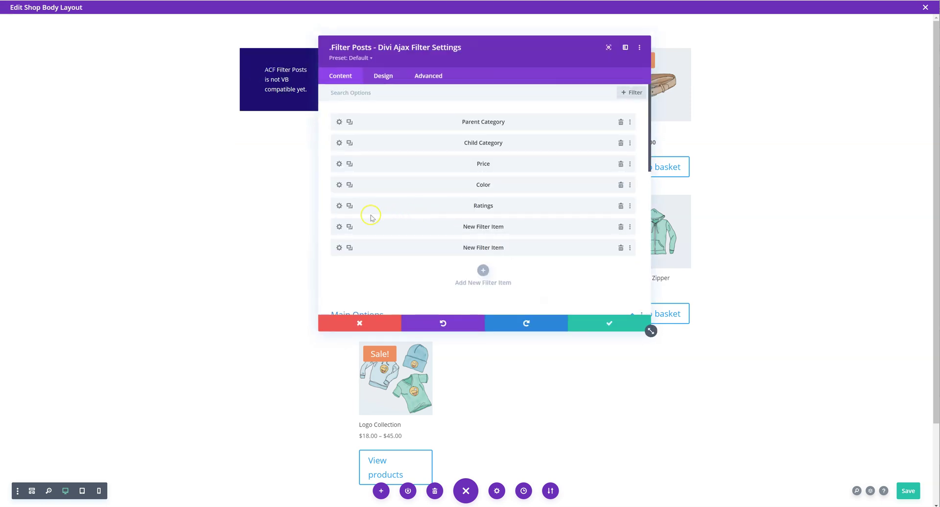
left_click(622, 228)
left_click(621, 228)
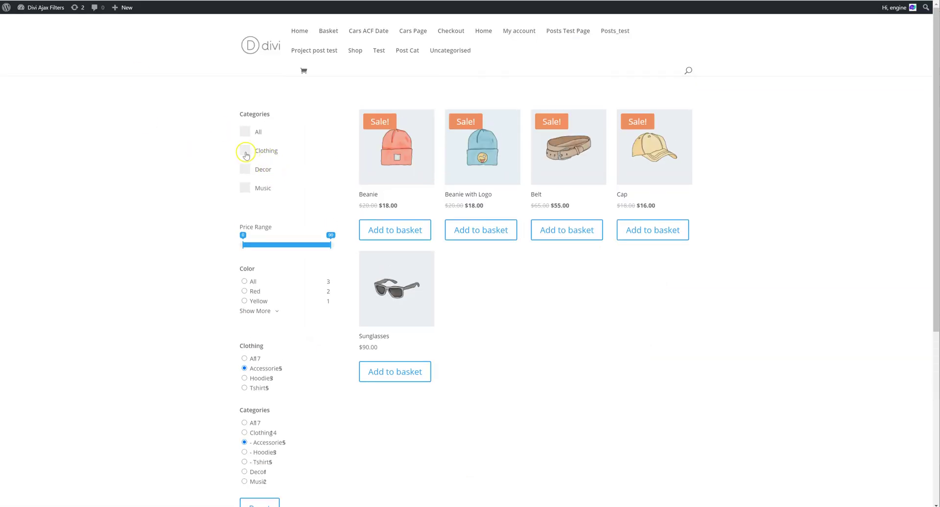
left_click(245, 152)
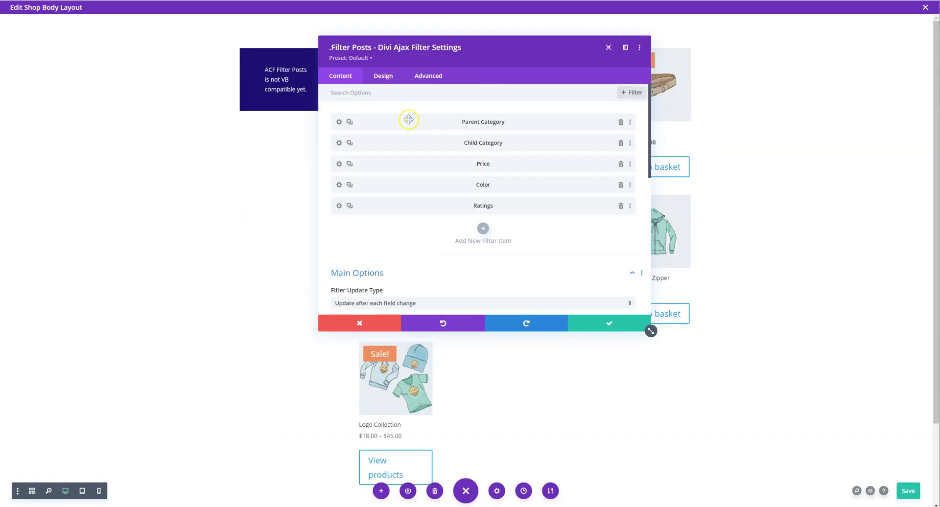
Review the Parent Category filter item's admin name, category display mode, and conditional logic ID and title.
left_click(339, 122)
left_click_drag(387, 144, 327, 139)
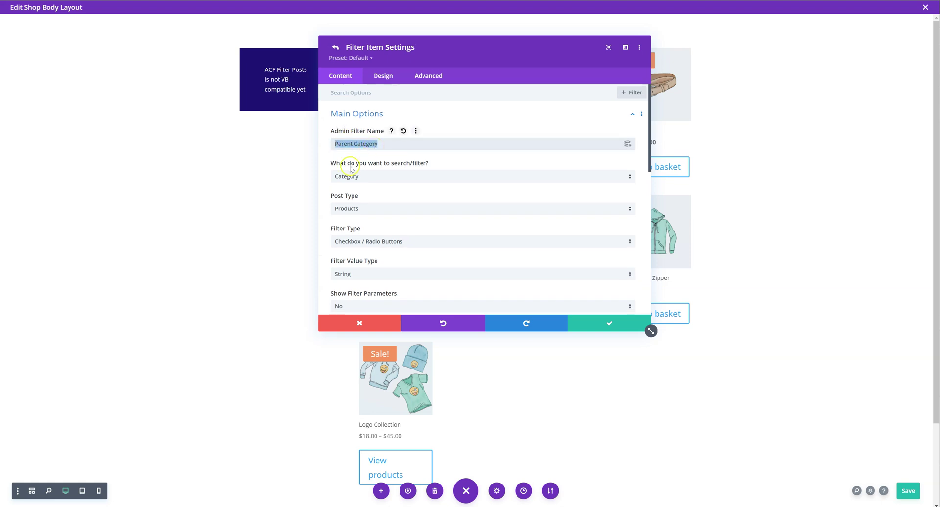
left_click(371, 117)
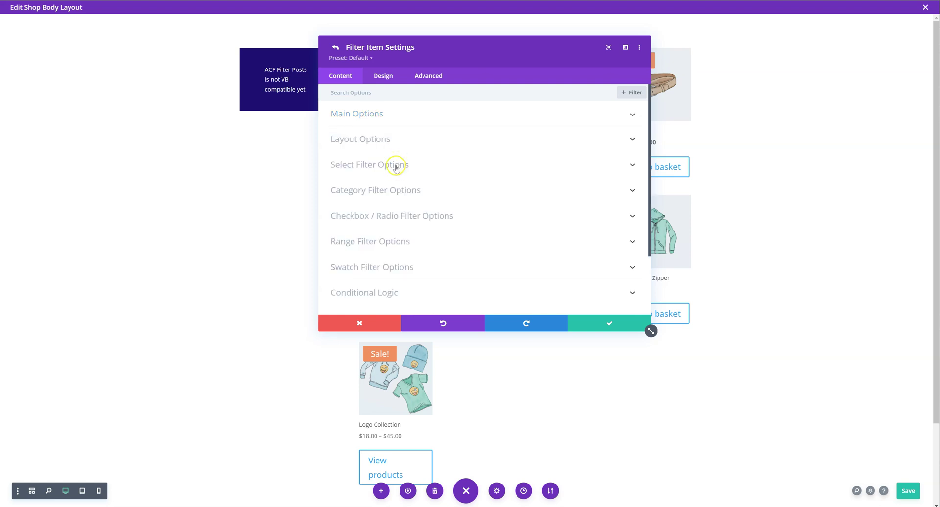
left_click(397, 191)
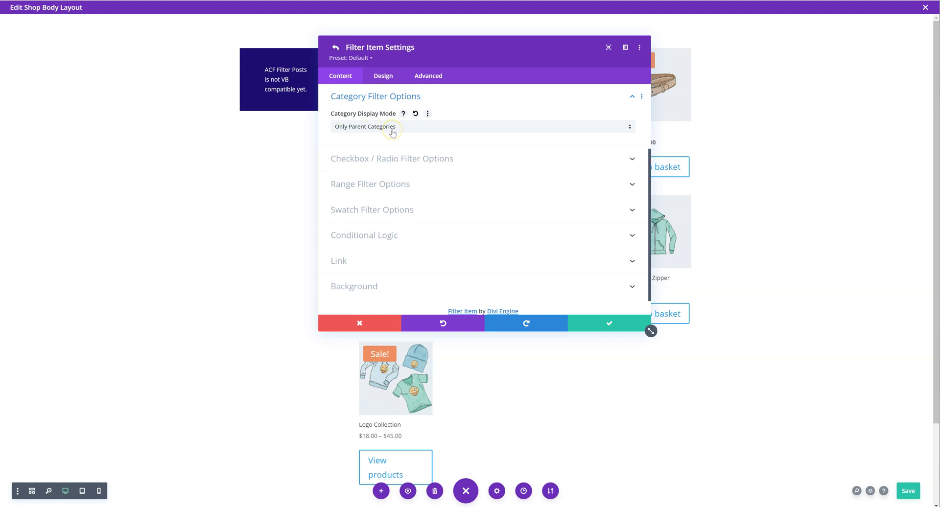
left_click(371, 235)
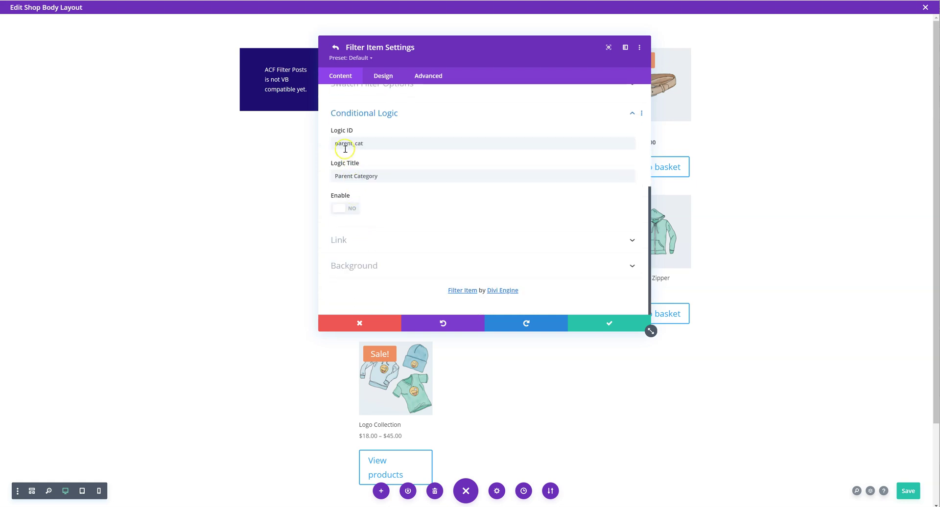
left_click_drag(334, 142, 370, 145)
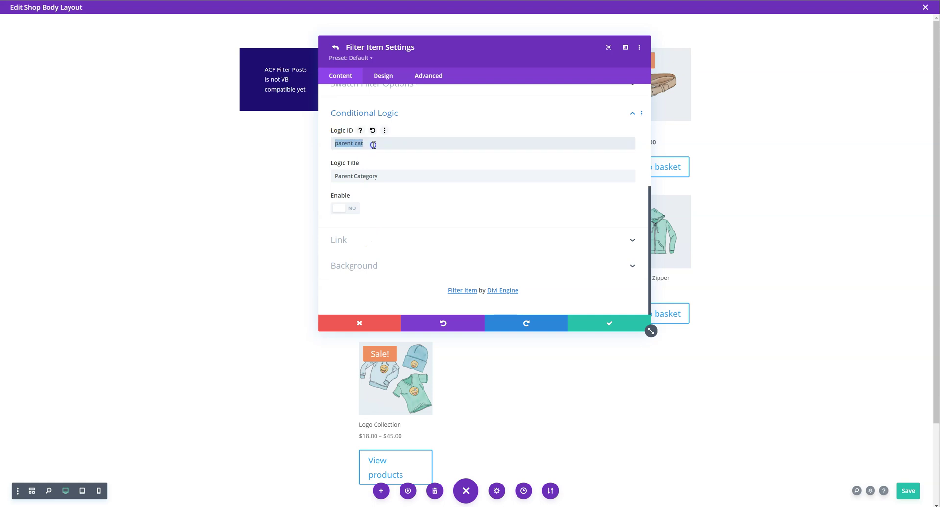
left_click(373, 144)
left_click_drag(387, 143, 330, 142)
left_click(336, 144)
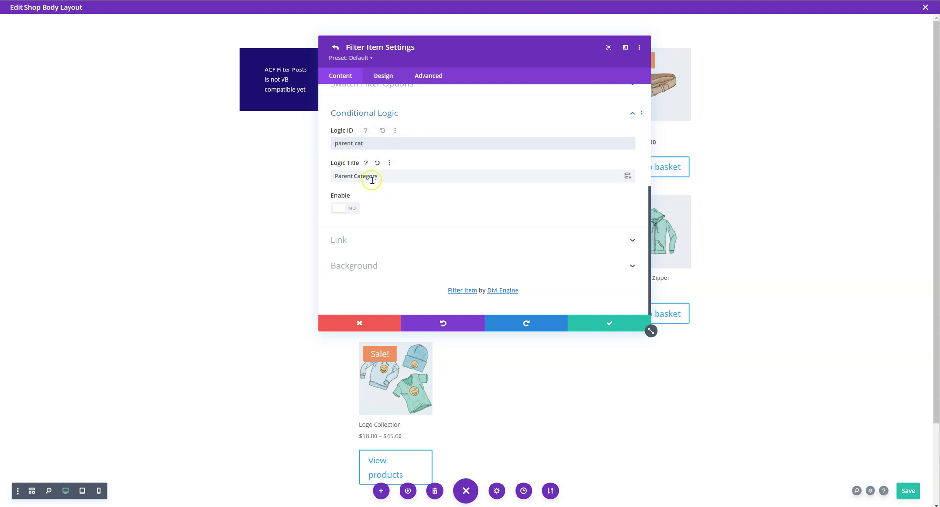
left_click_drag(389, 175, 323, 179)
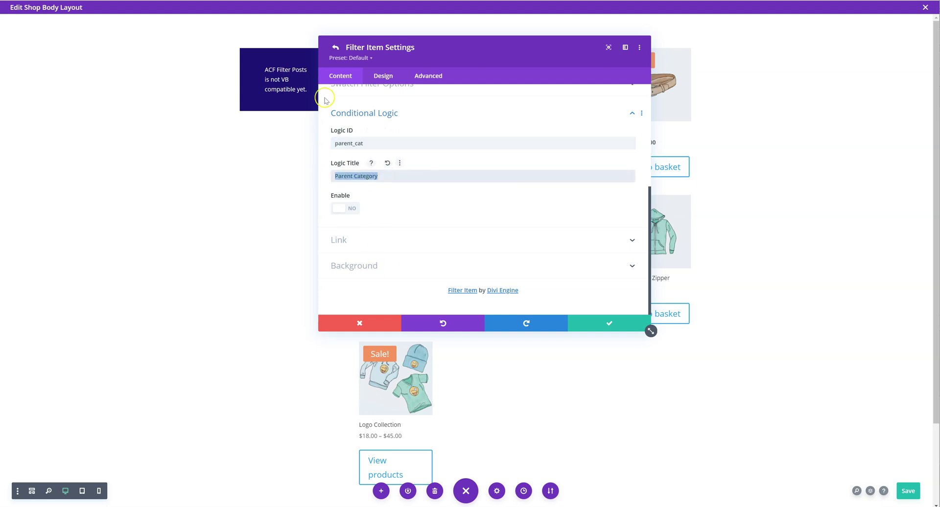
left_click(336, 63)
Review the Child Category filter item's admin name and its conditional logic ID, title, relation, and Parent Category rules.
scroll(432, 166, "up", 10)
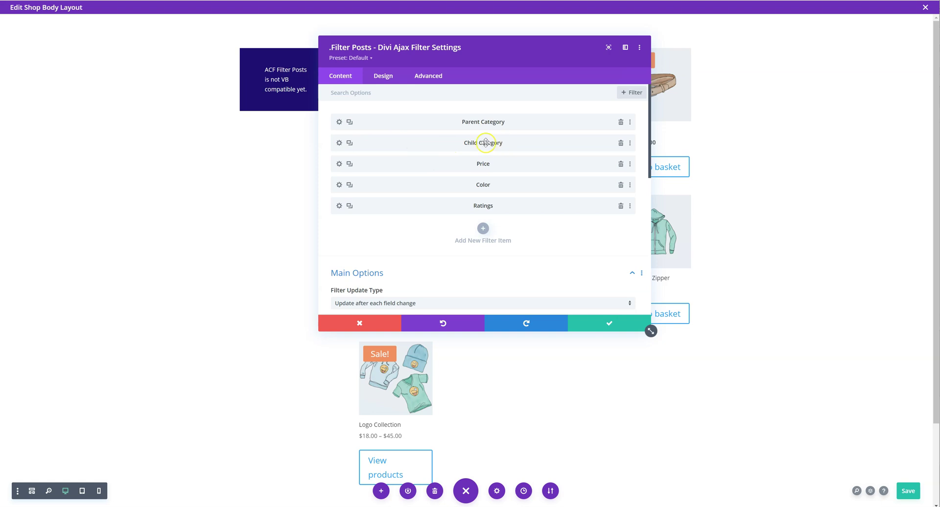
left_click(340, 143)
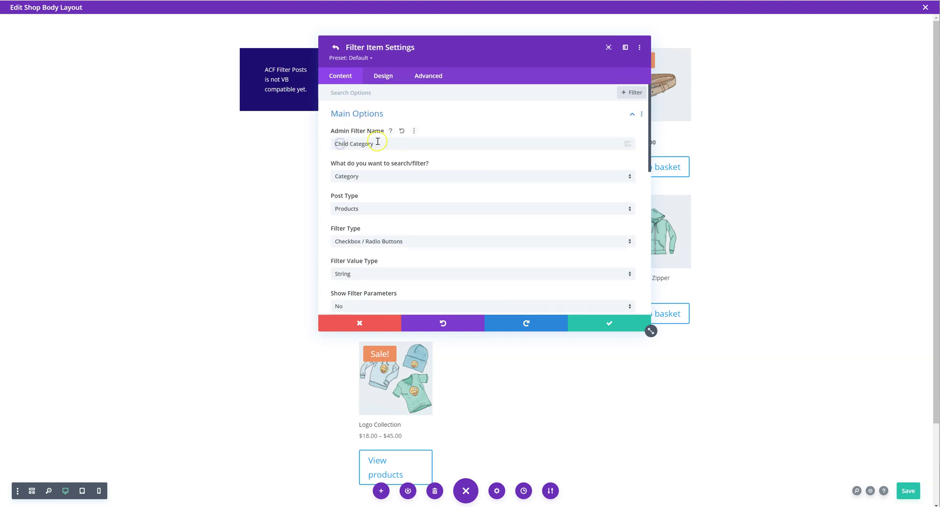
left_click_drag(380, 143, 327, 145)
left_click(361, 113)
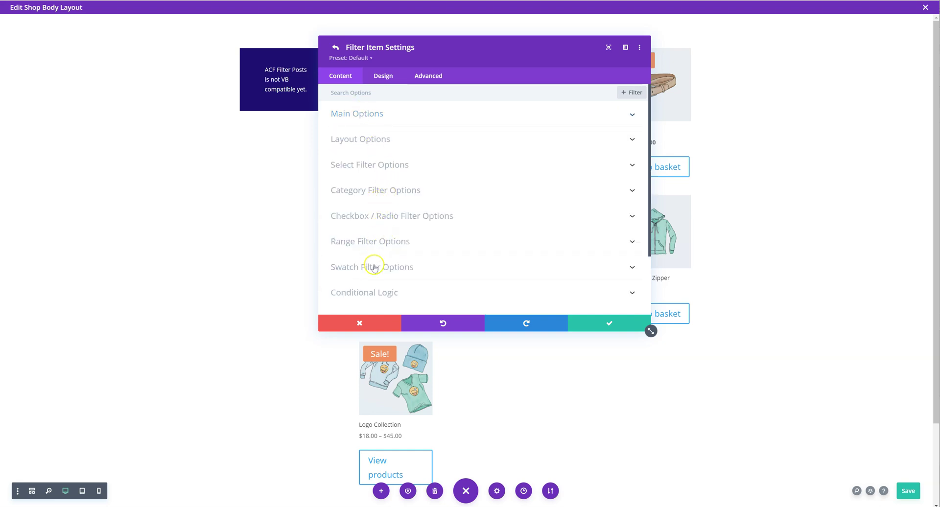
left_click(373, 292)
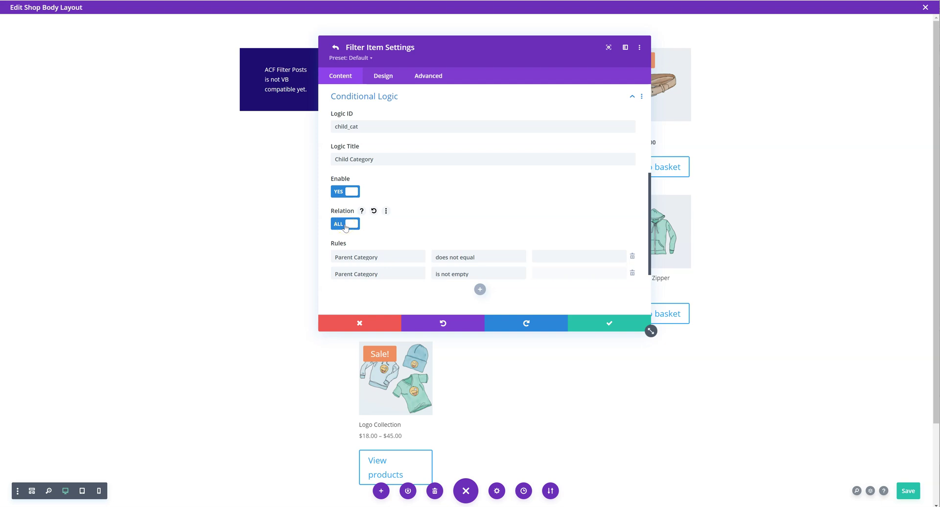
left_click(344, 258)
left_click(354, 266)
left_click(455, 261)
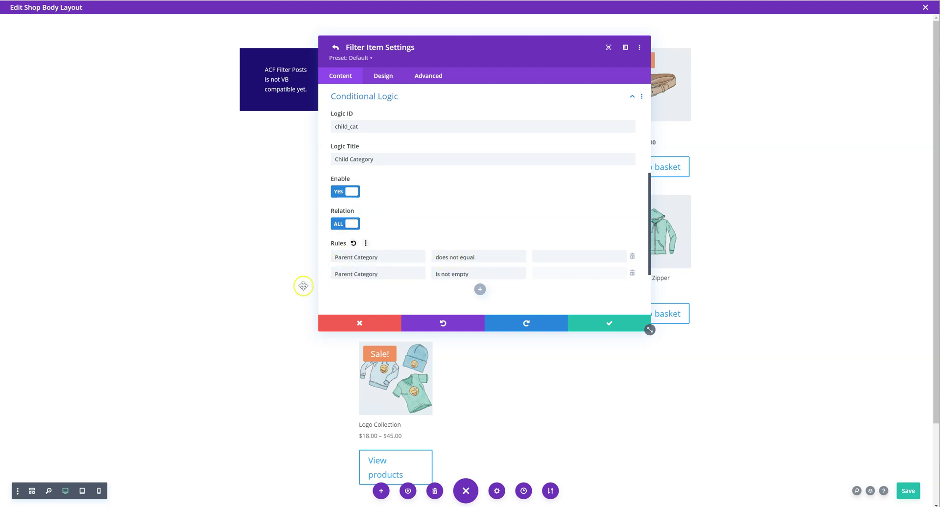
left_click(353, 280)
left_click(353, 281)
scroll(448, 247, "down", 1)
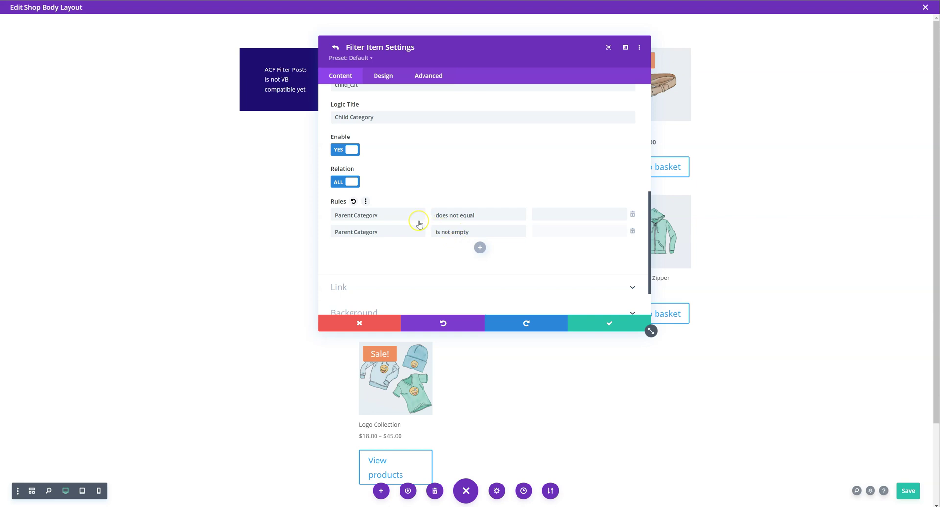
Save the Child Category filter item, the filter module, and the shop body layout.
left_click(610, 326)
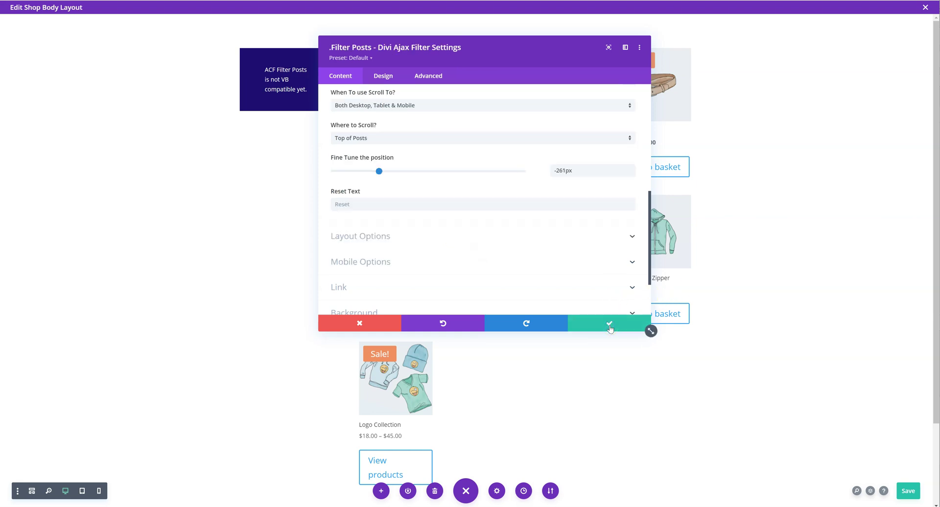
scroll(552, 291, "up", 10)
left_click(626, 325)
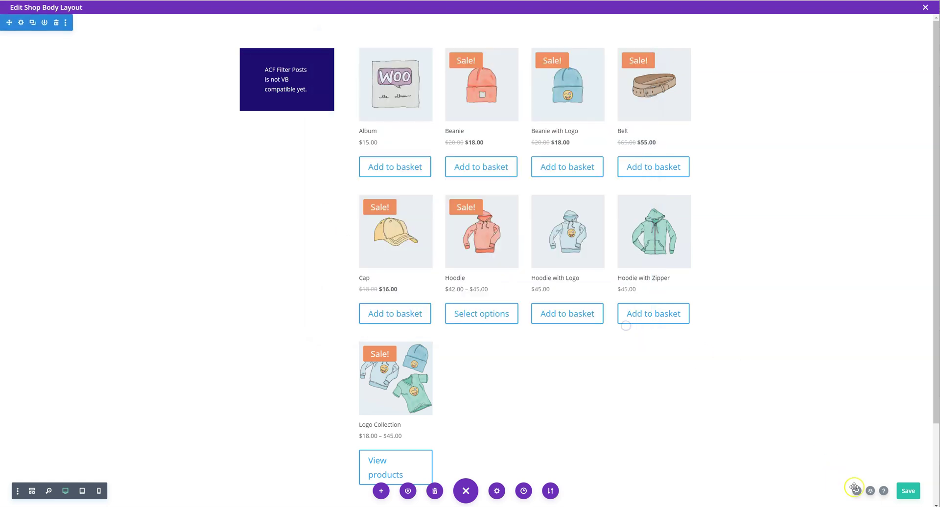
left_click(911, 491)
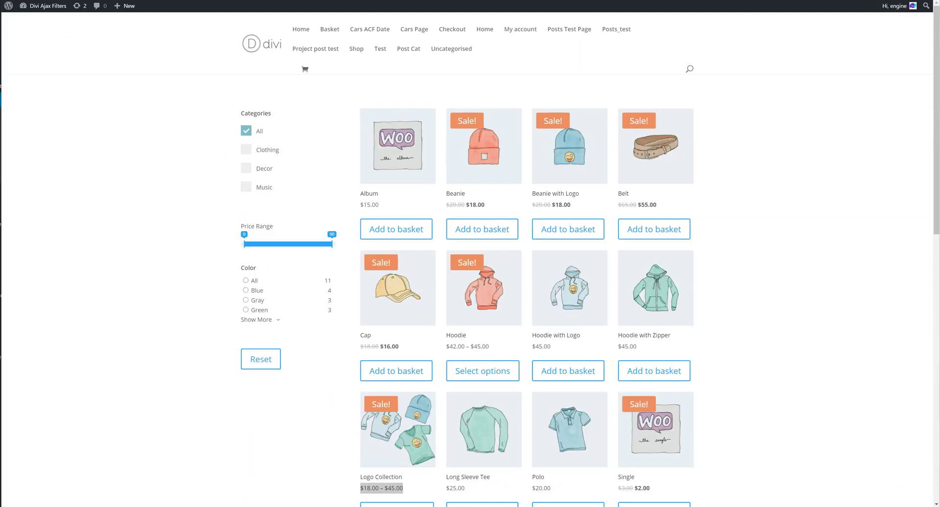
Test the live shop page's category filters with Clothing, Music and its child Test, and Clothing and its child Hoodies.
left_click(254, 148)
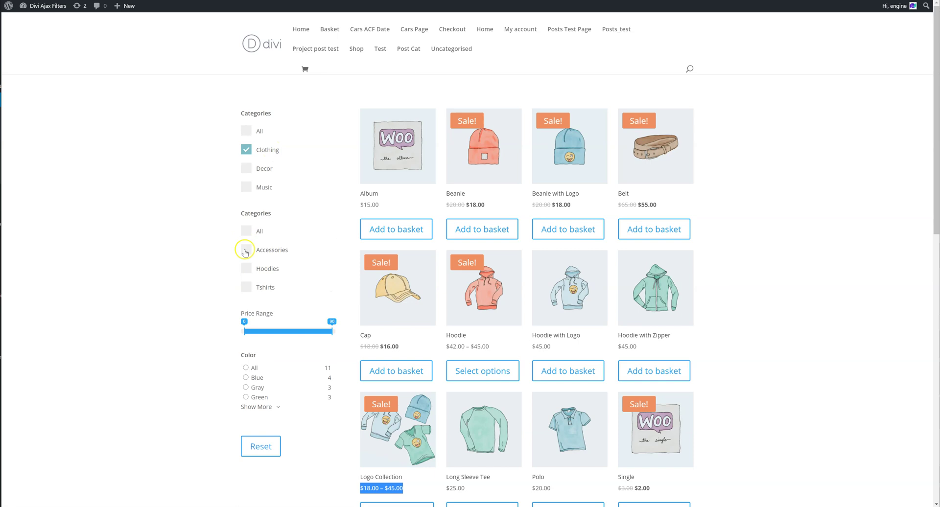
left_click(247, 188)
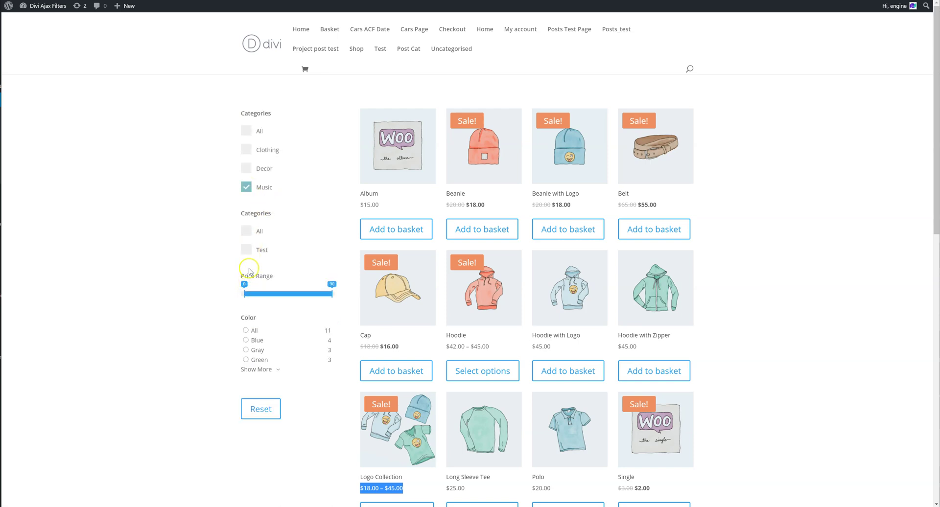
left_click(247, 249)
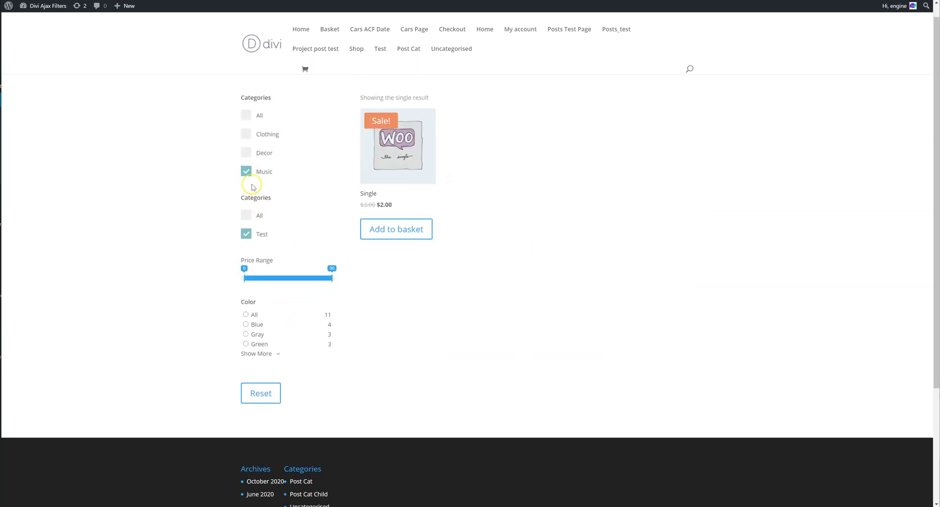
left_click(249, 137)
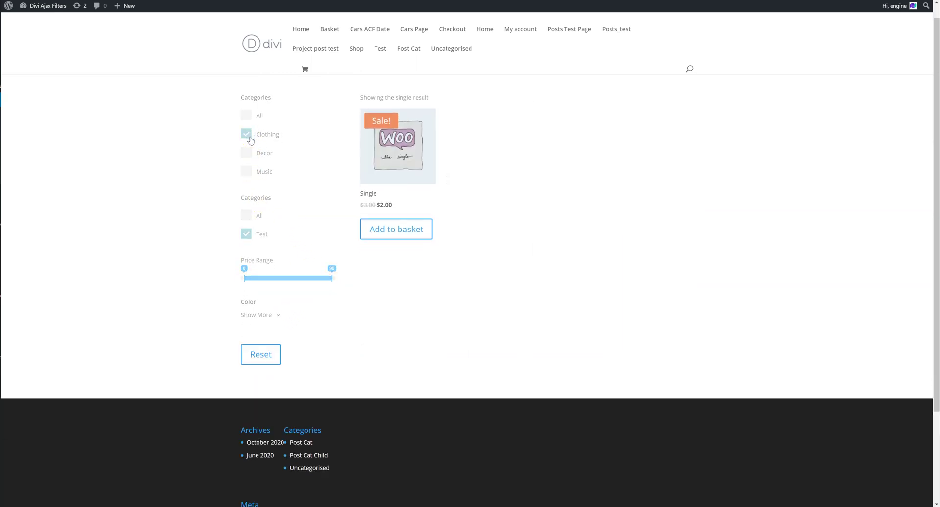
left_click(246, 253)
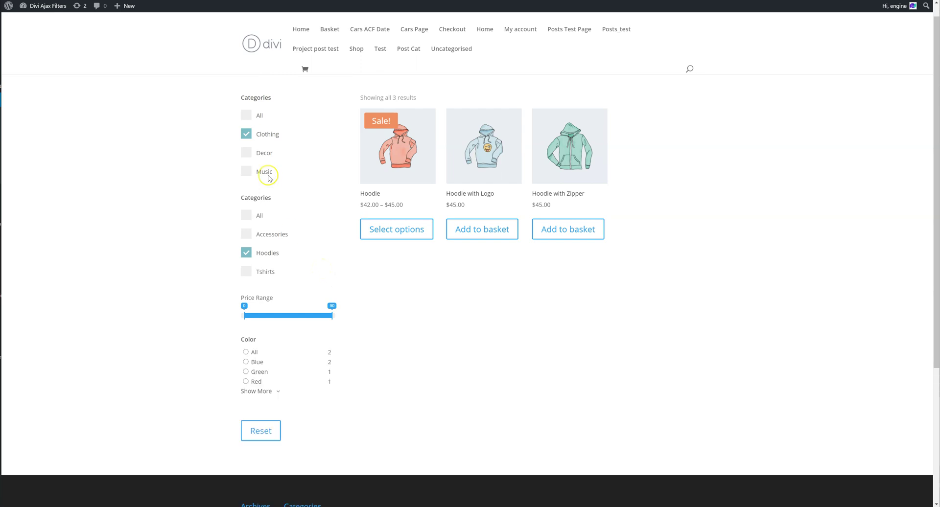
Test the parent category filter with All and Decor, and filter the products by Clothing and its child Accessories.
left_click(246, 115)
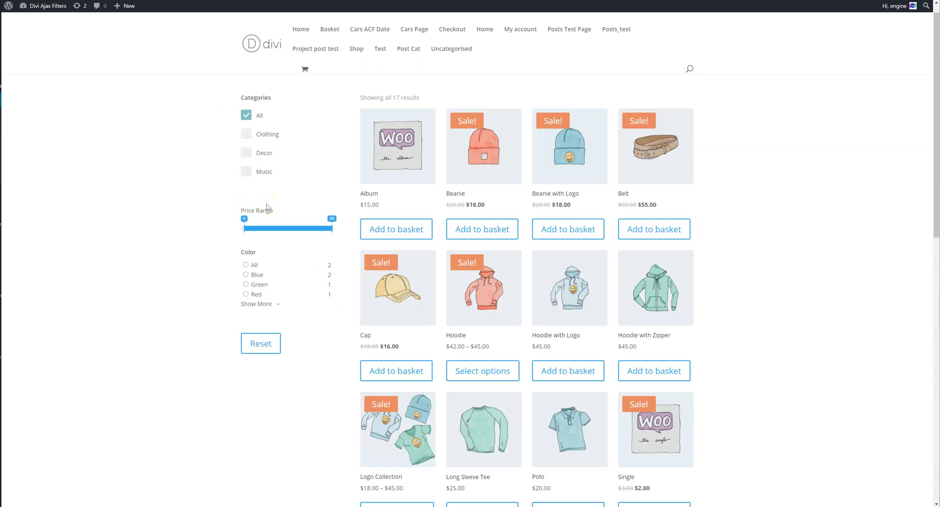
left_click(262, 153)
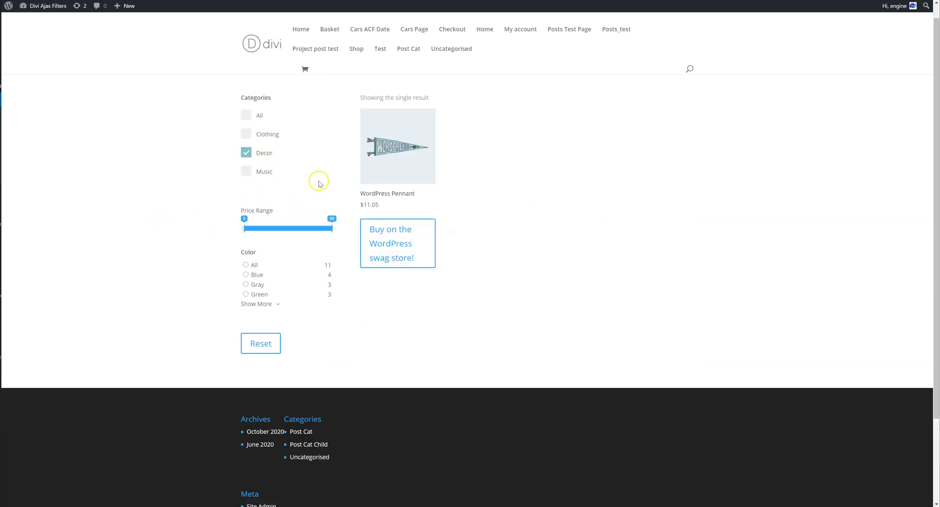
left_click(247, 134)
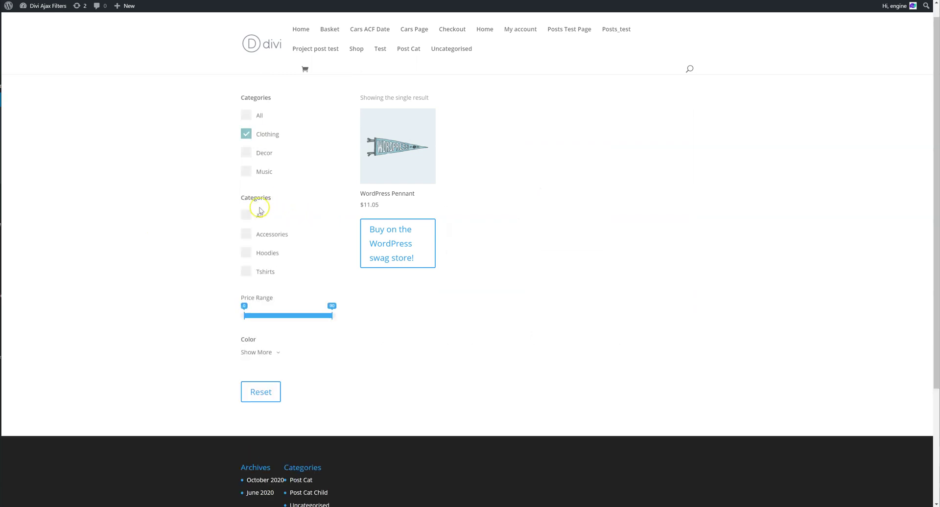
left_click(247, 234)
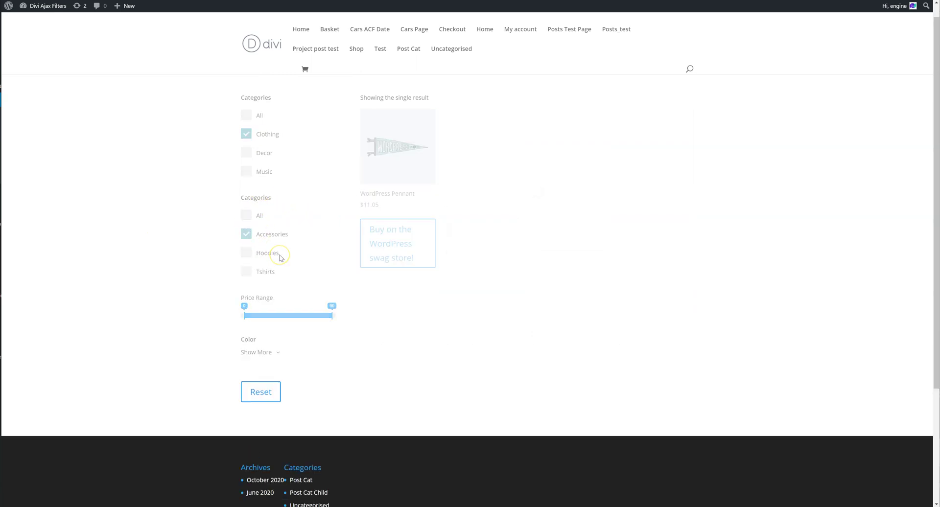